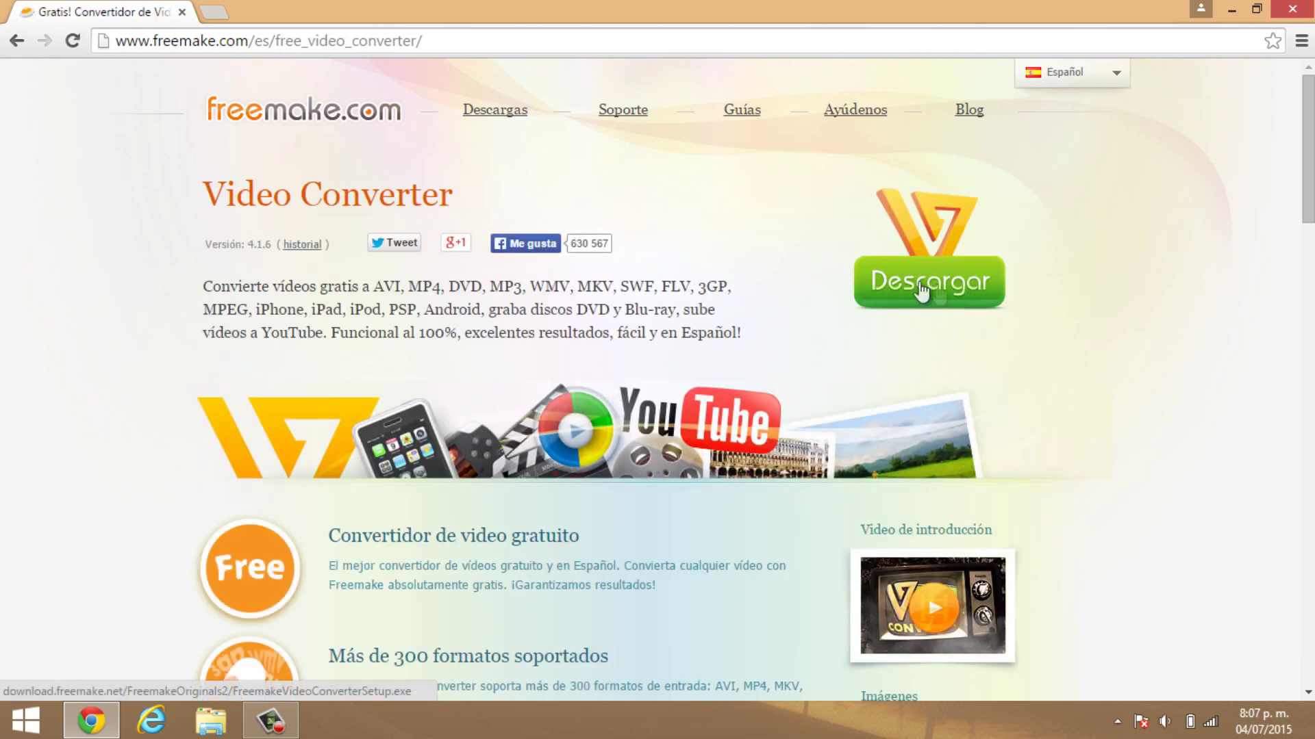
Download the Freemake Video Converter installer and run it from the desktop with Español as the installation language.
{"action": "left_click", "coordinate": [953, 286]}
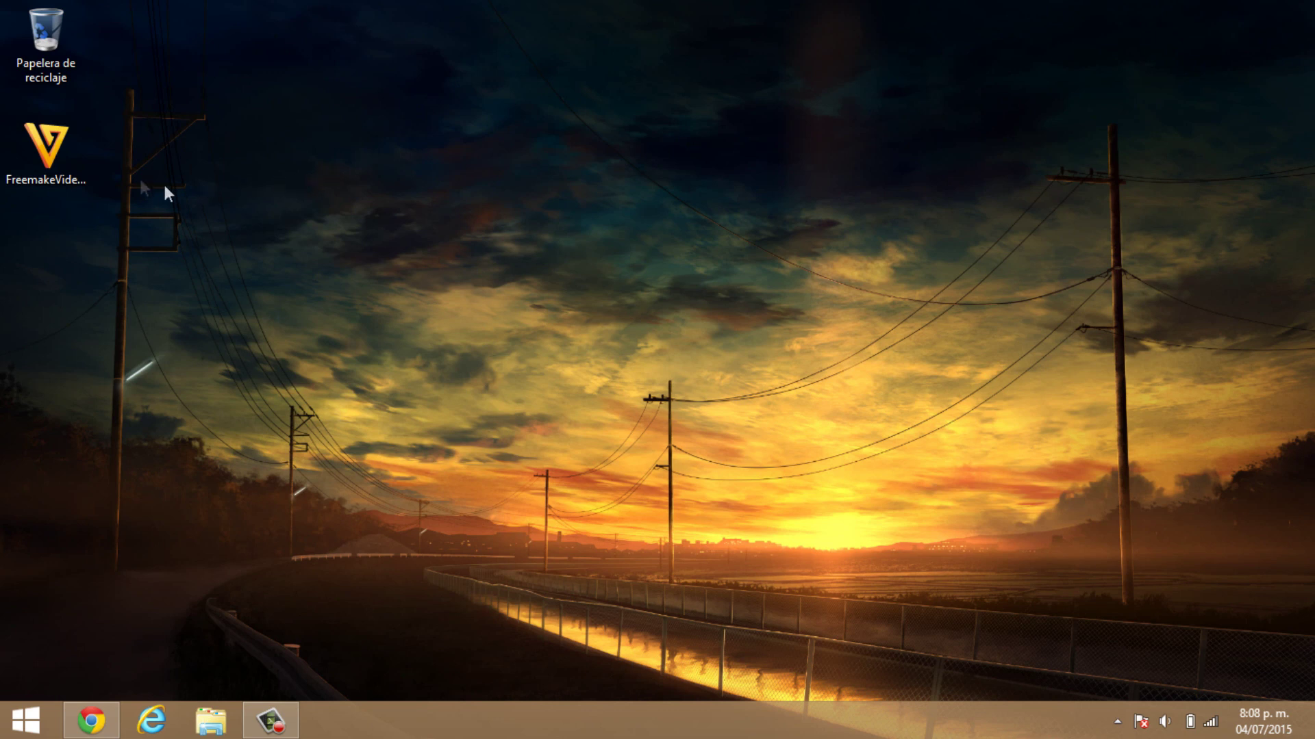
{"action": "left_click", "coordinate": [46, 147]}
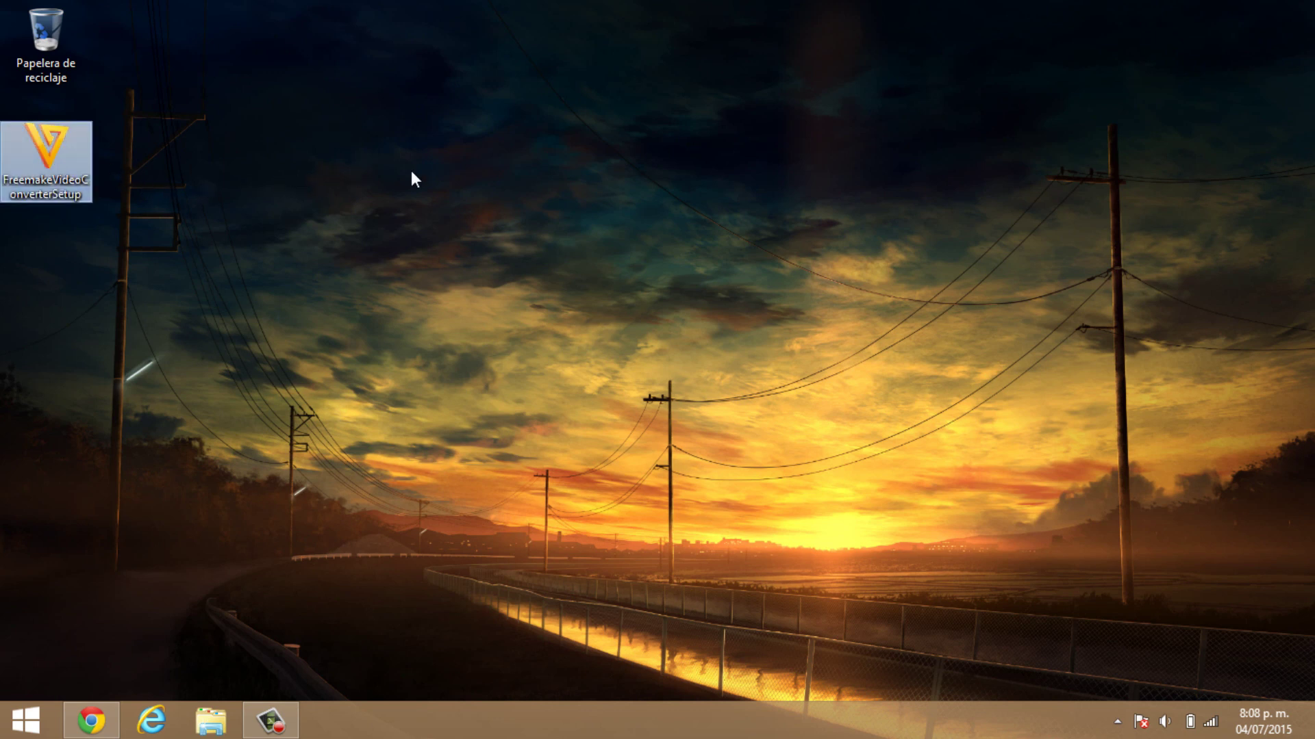
{"action": "double_click", "coordinate": [68, 161]}
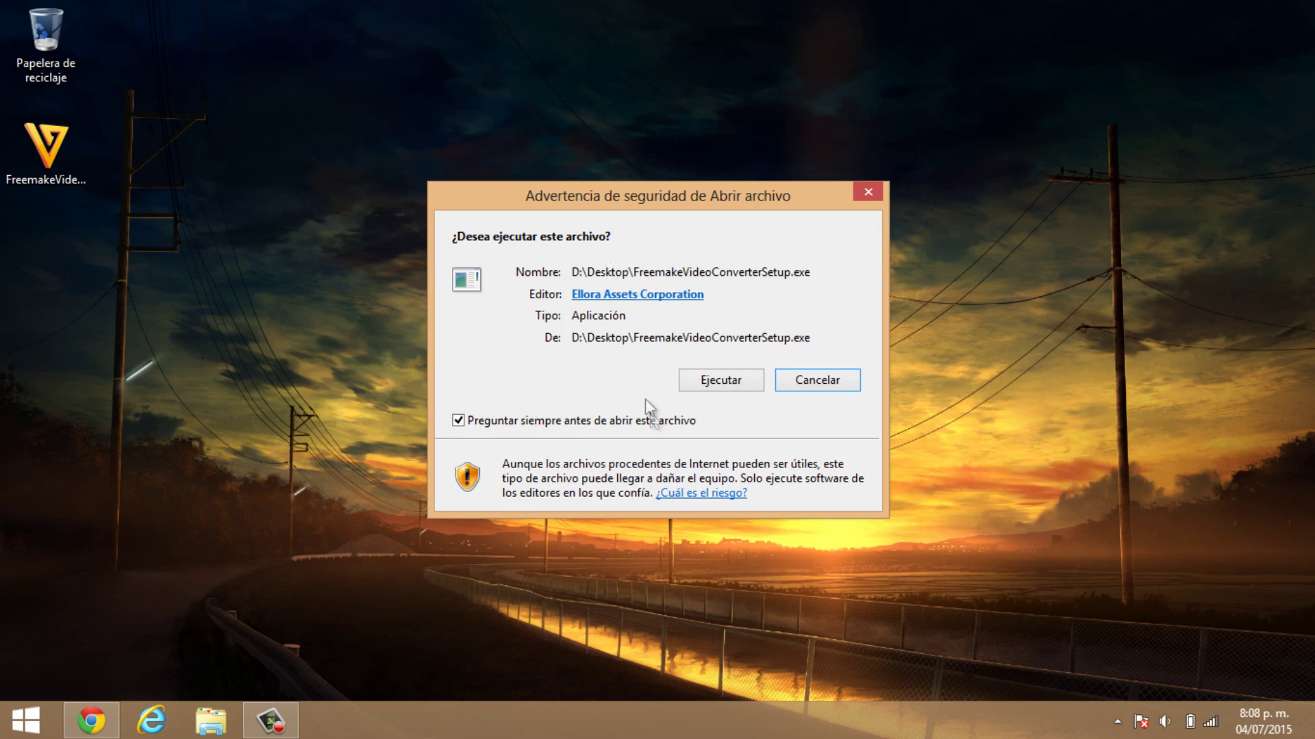
{"action": "left_click", "coordinate": [565, 422]}
{"action": "left_click", "coordinate": [729, 379]}
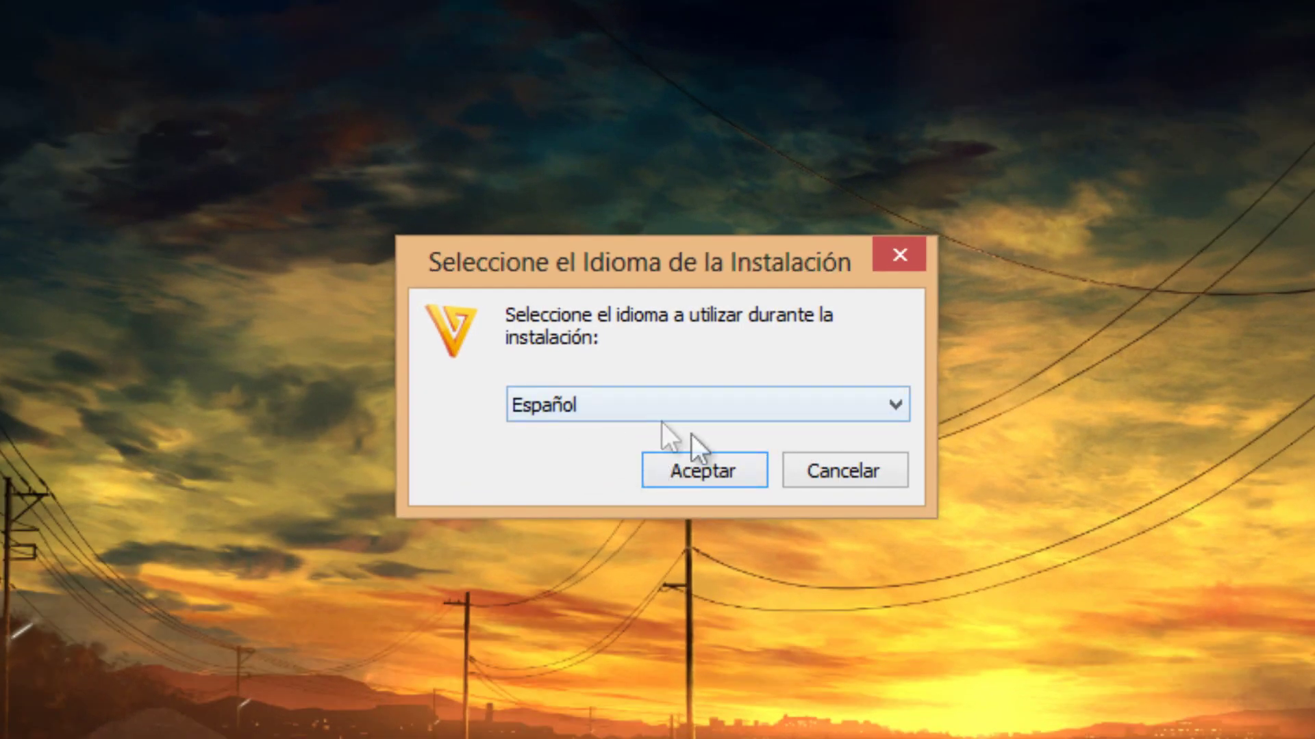
{"action": "left_click", "coordinate": [704, 473]}
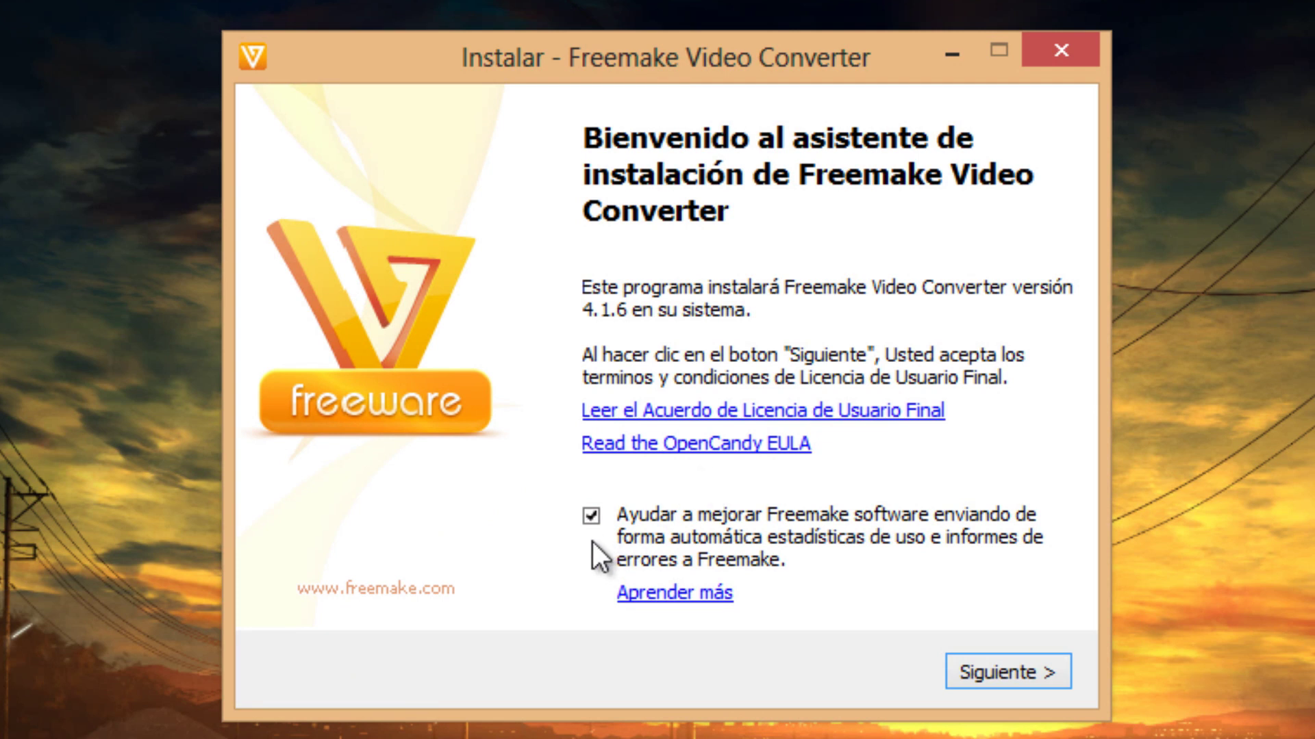
Opt out of sending usage statistics and decline the bundled Razor Web and TuneUp Utilities offers in the installer.
{"action": "left_click", "coordinate": [588, 515]}
{"action": "left_click", "coordinate": [990, 678]}
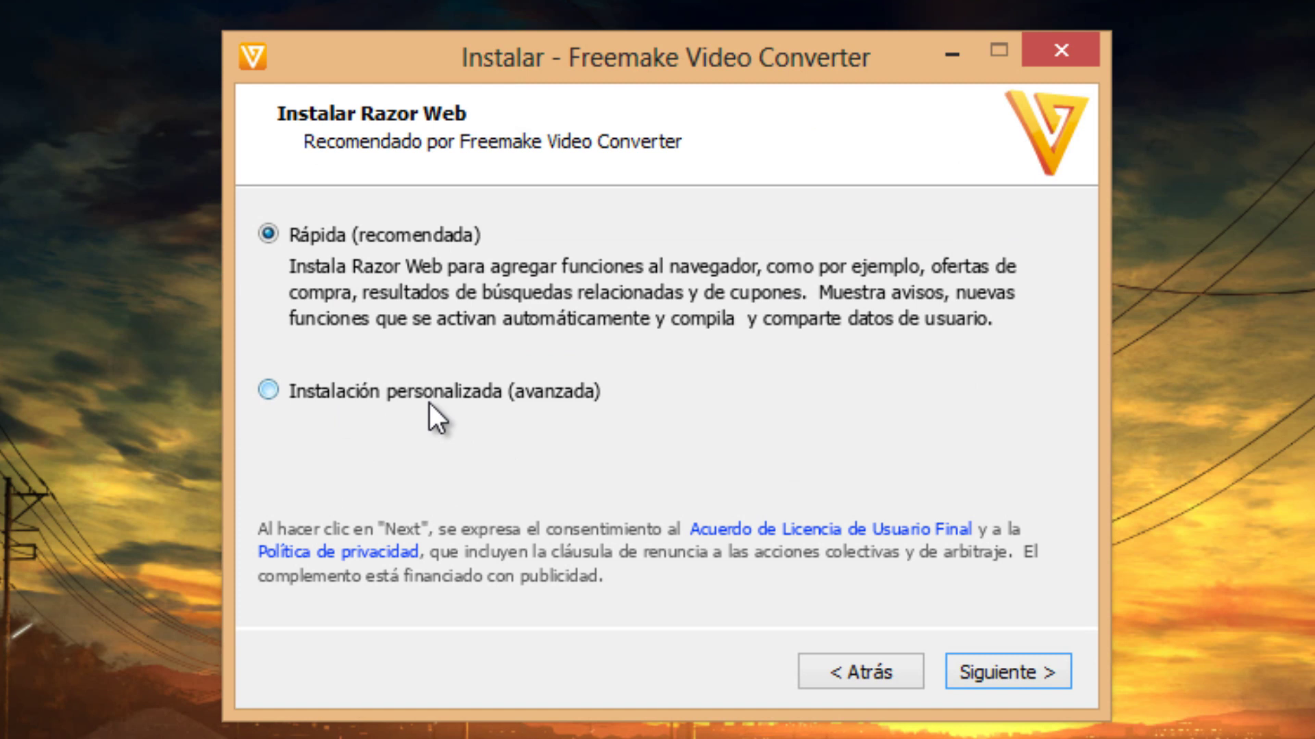
{"action": "left_click", "coordinate": [407, 397]}
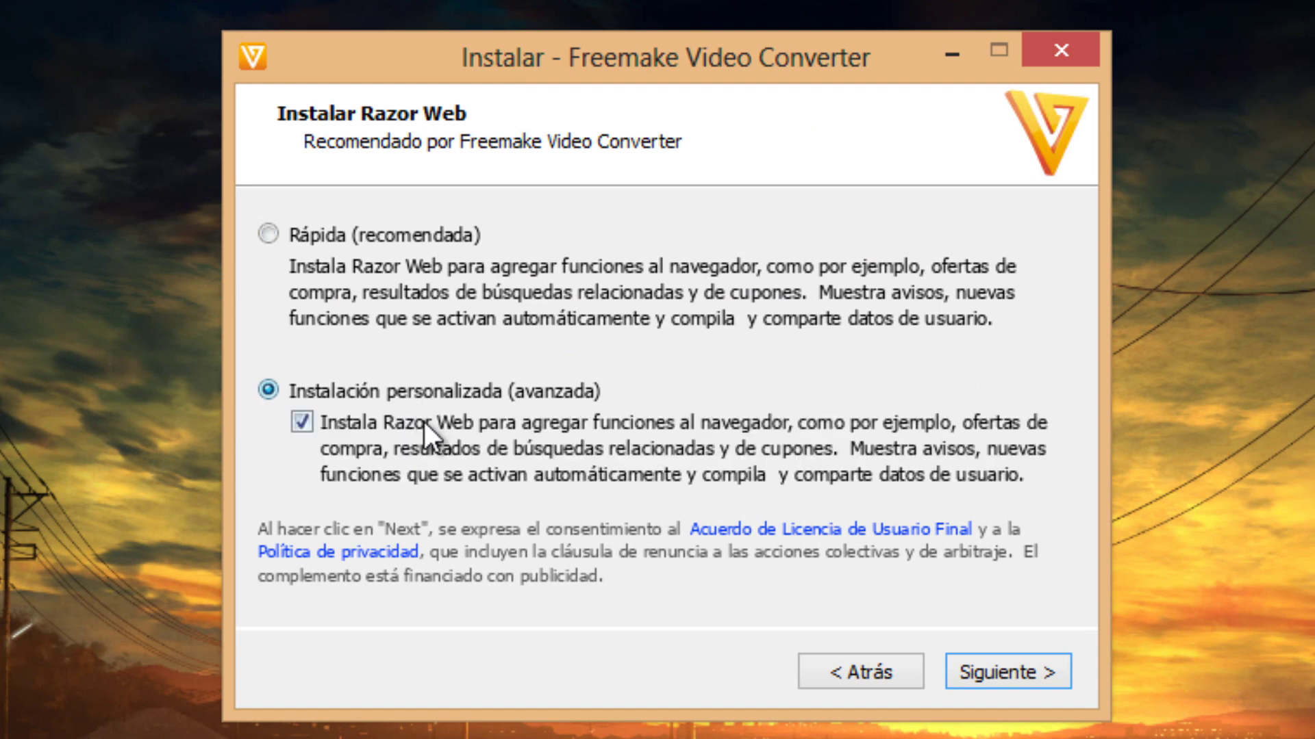
{"action": "left_click", "coordinate": [301, 422]}
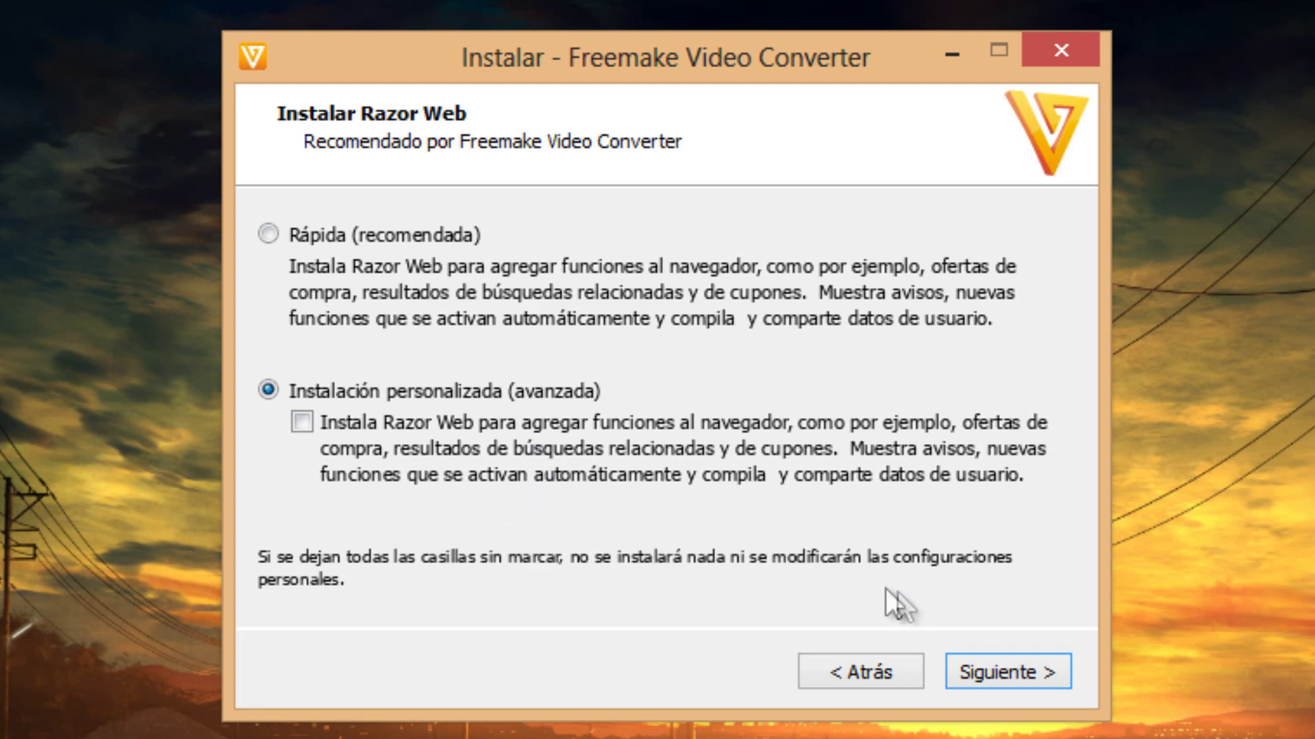
{"action": "left_click", "coordinate": [994, 671]}
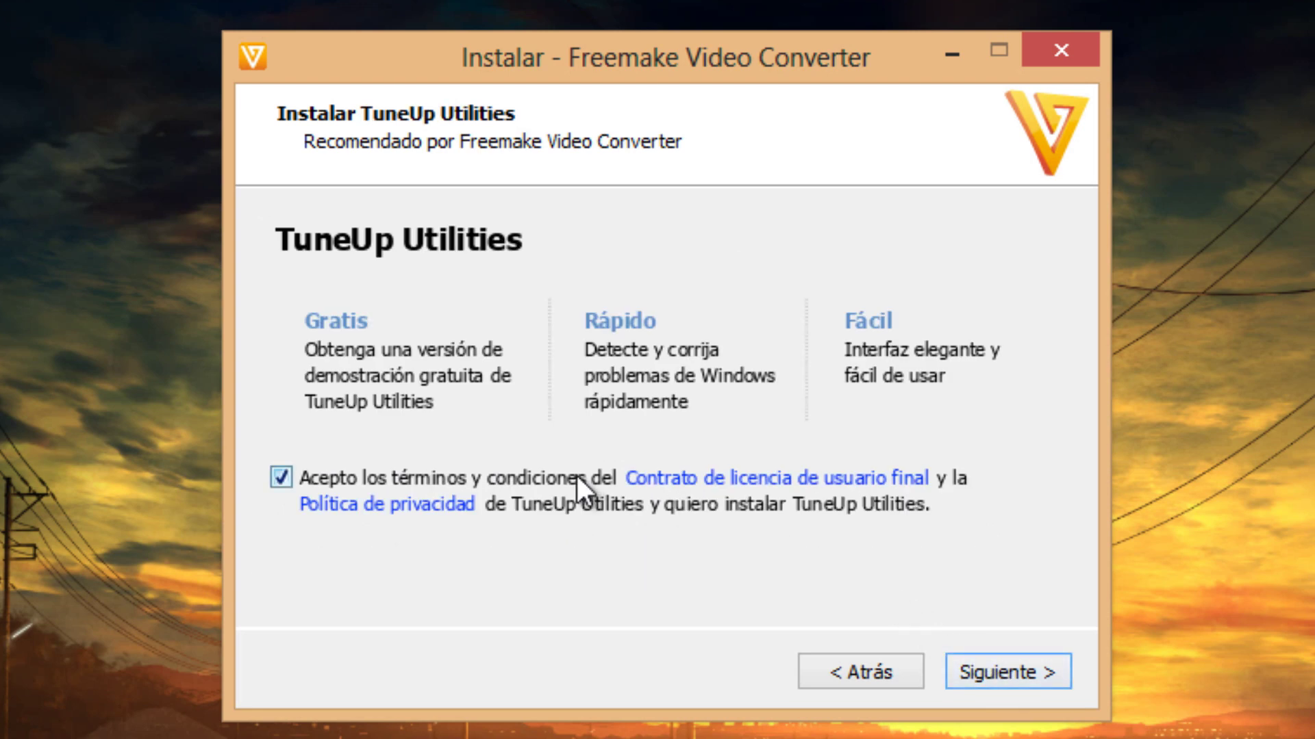
{"action": "left_click", "coordinate": [282, 478]}
{"action": "left_click", "coordinate": [997, 685]}
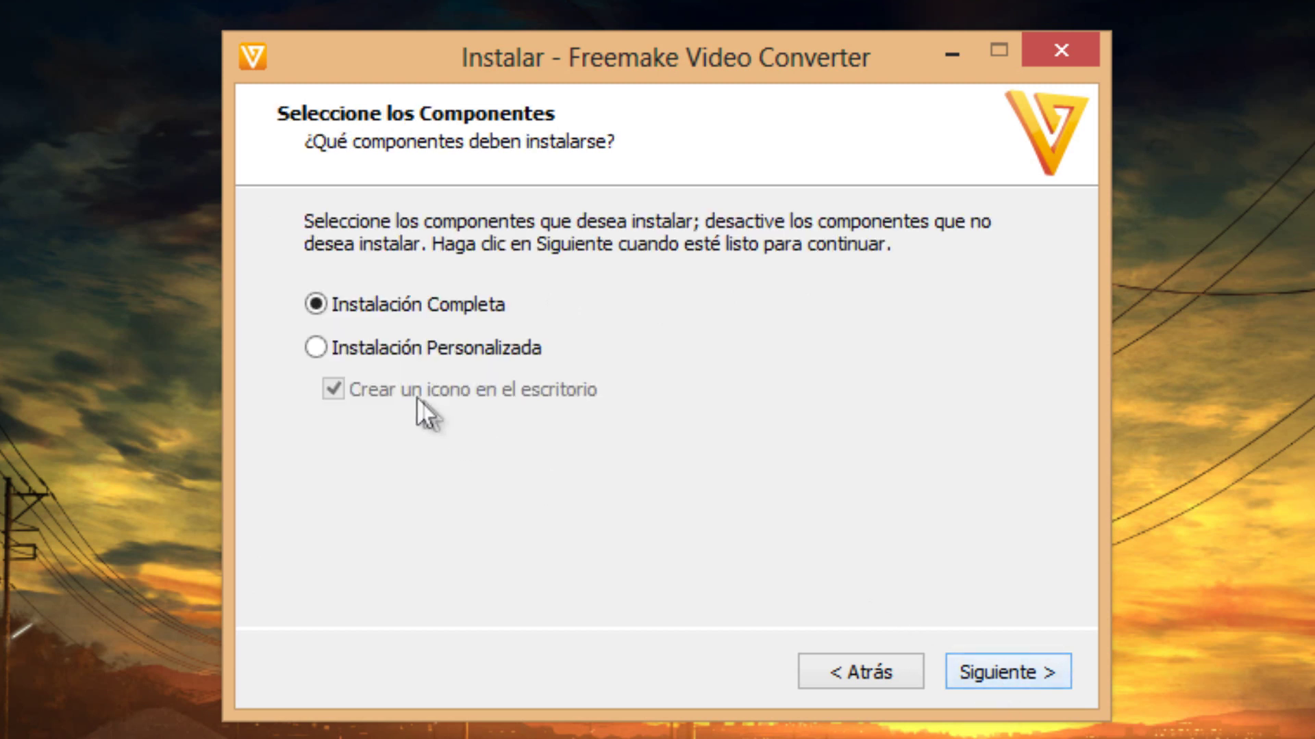
Choose Instalación Personalizada with a desktop icon and install into C:\Program Files (x86)\Freemake.
{"action": "left_click", "coordinate": [316, 349]}
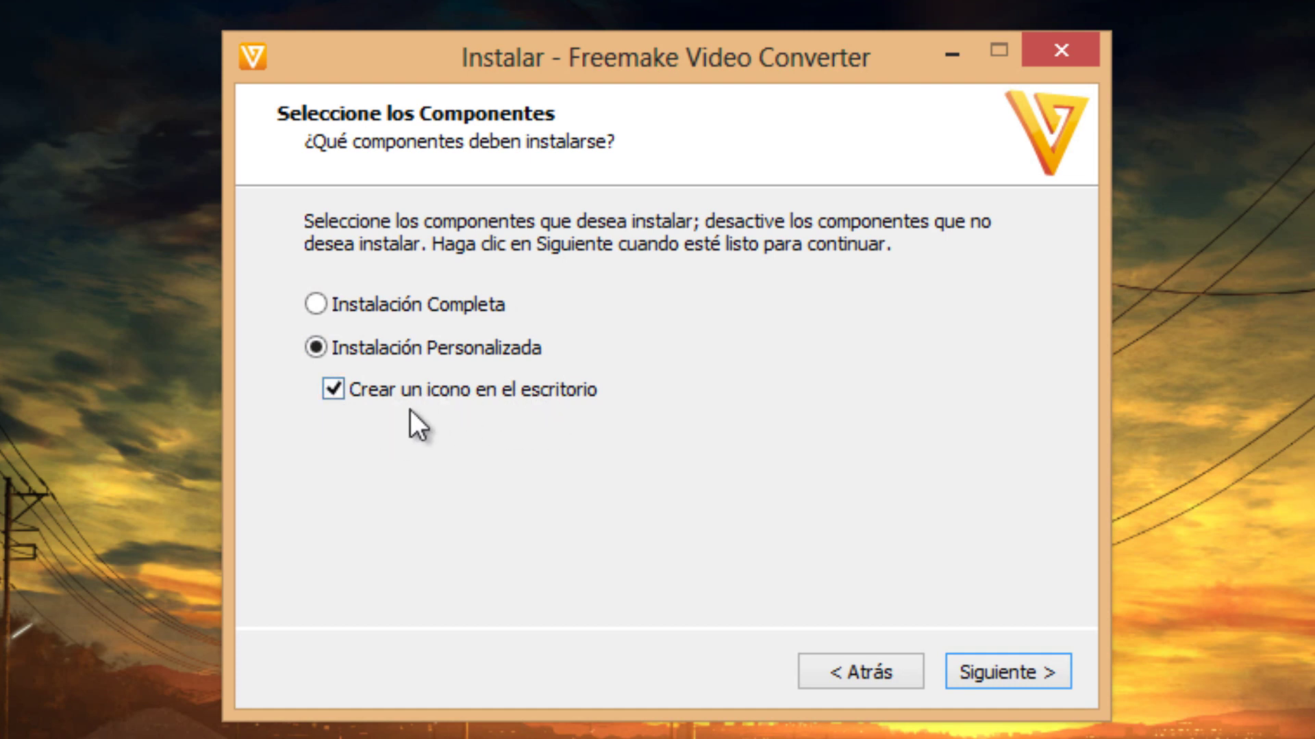
{"action": "left_click", "coordinate": [1004, 675]}
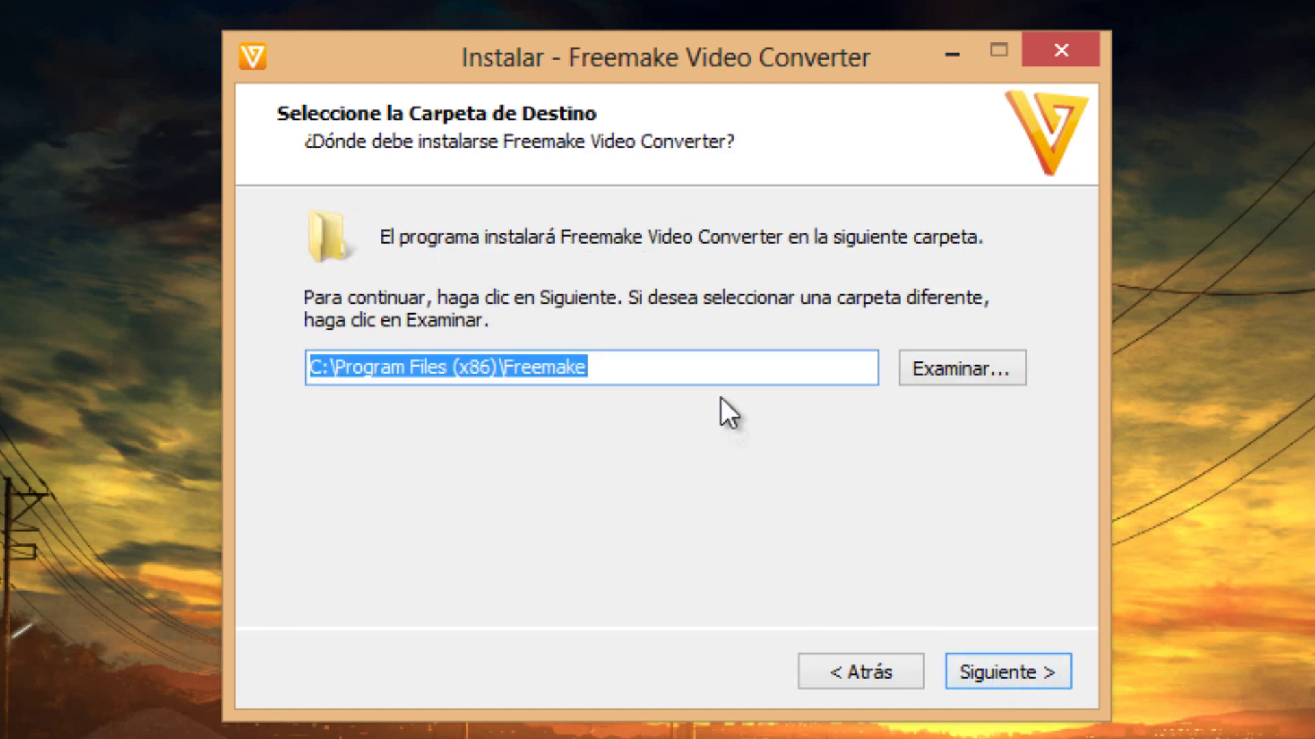
{"action": "left_click", "coordinate": [1013, 672]}
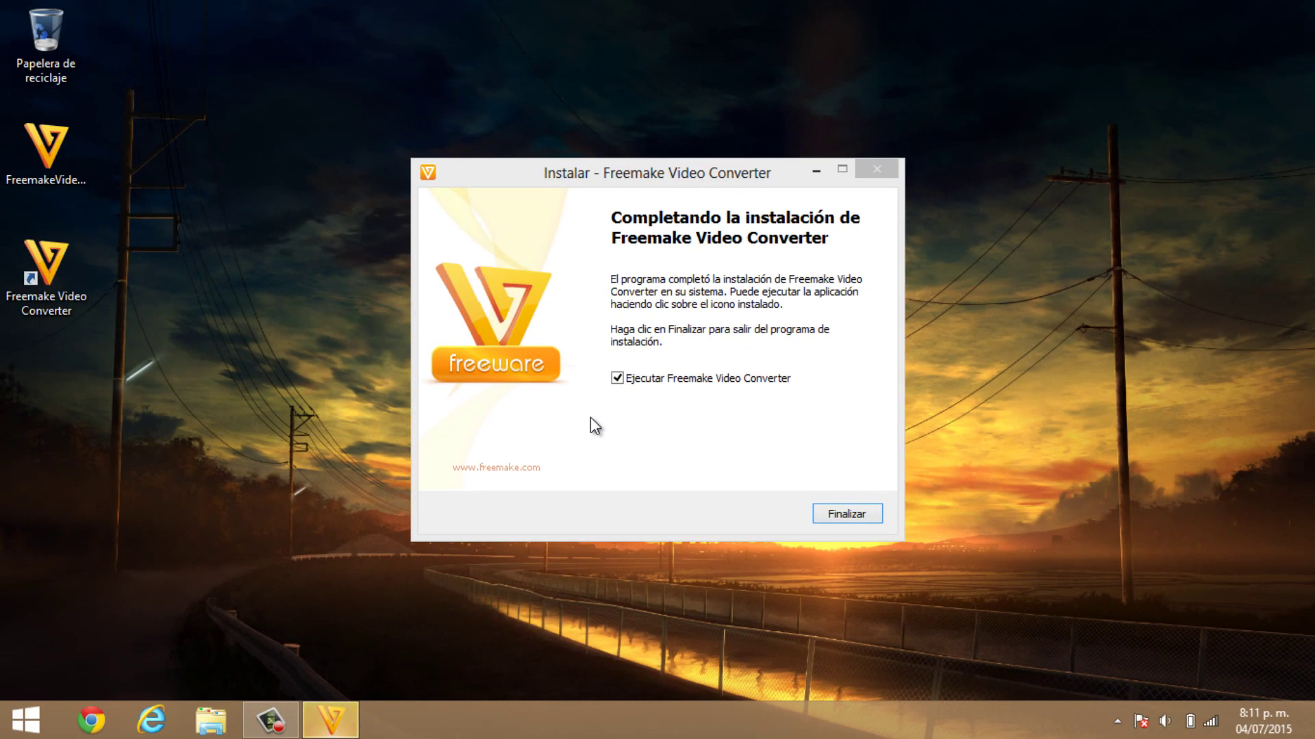
Finish the setup without launching Freemake Video Converter and close the browser page it opens.
{"action": "left_click", "coordinate": [616, 378]}
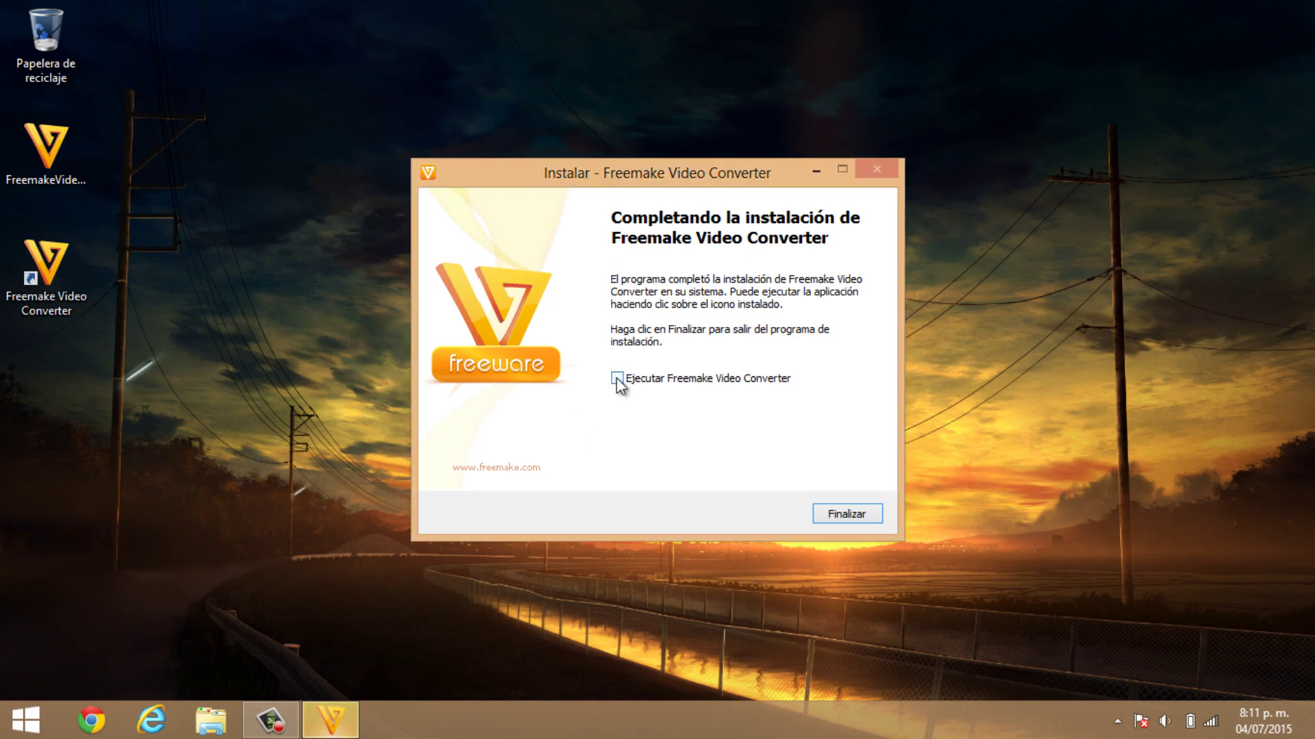
{"action": "left_click", "coordinate": [847, 514]}
{"action": "right_click", "coordinate": [660, 194]}
{"action": "left_click", "coordinate": [716, 249]}
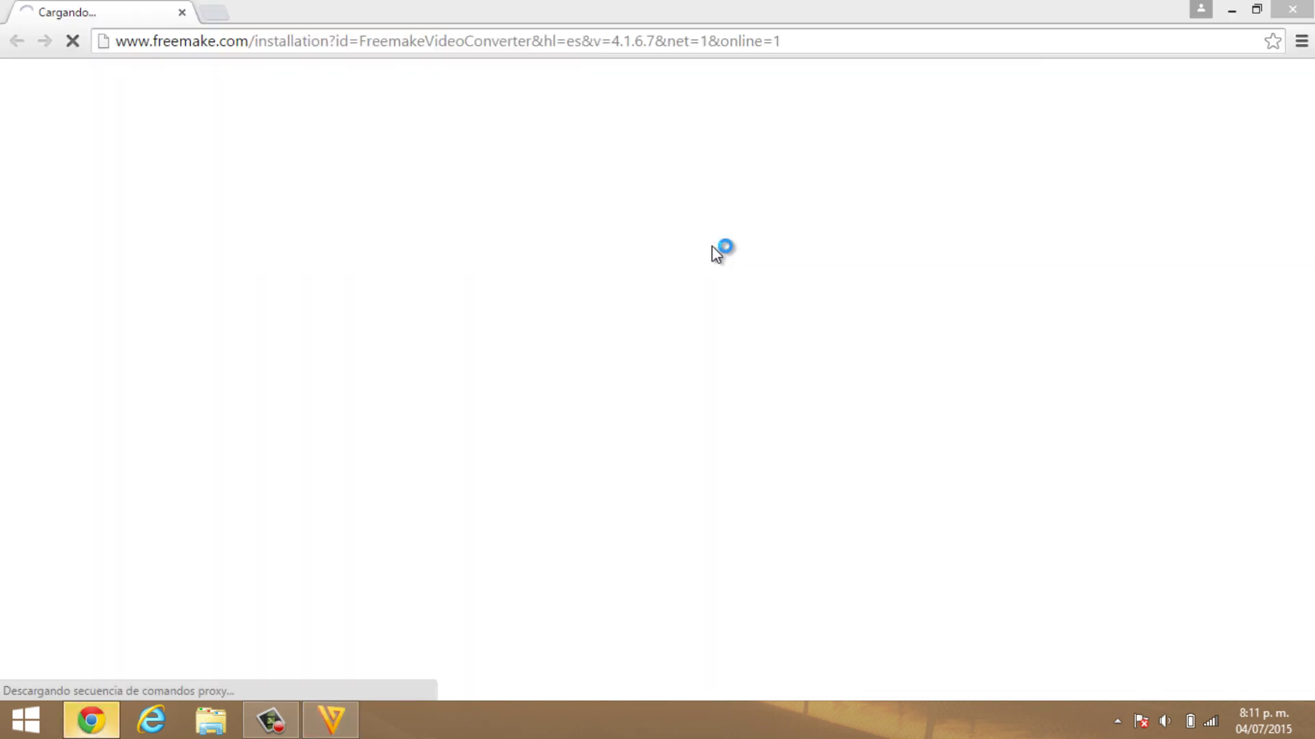
{"action": "left_click", "coordinate": [1292, 9]}
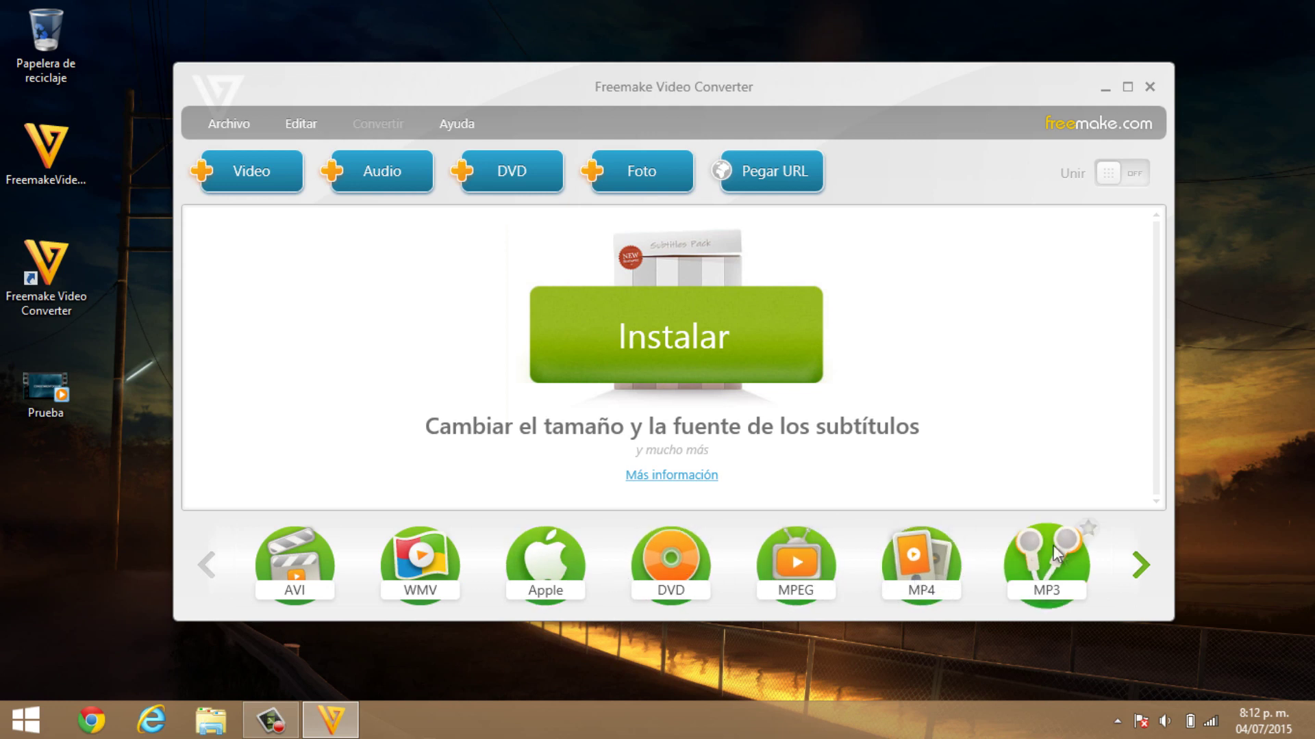
Look through the converter's available output formats, then minimize its window.
{"action": "left_click", "coordinate": [1141, 568]}
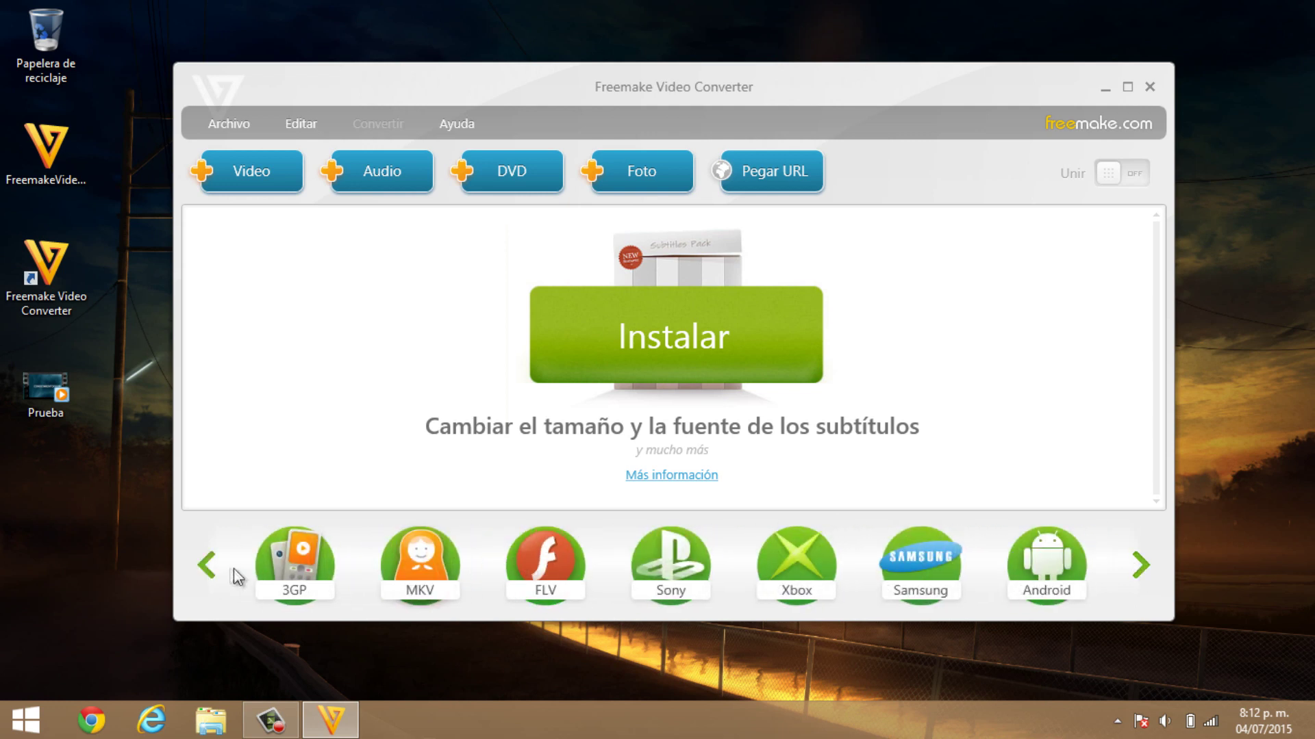
{"action": "left_click", "coordinate": [207, 566]}
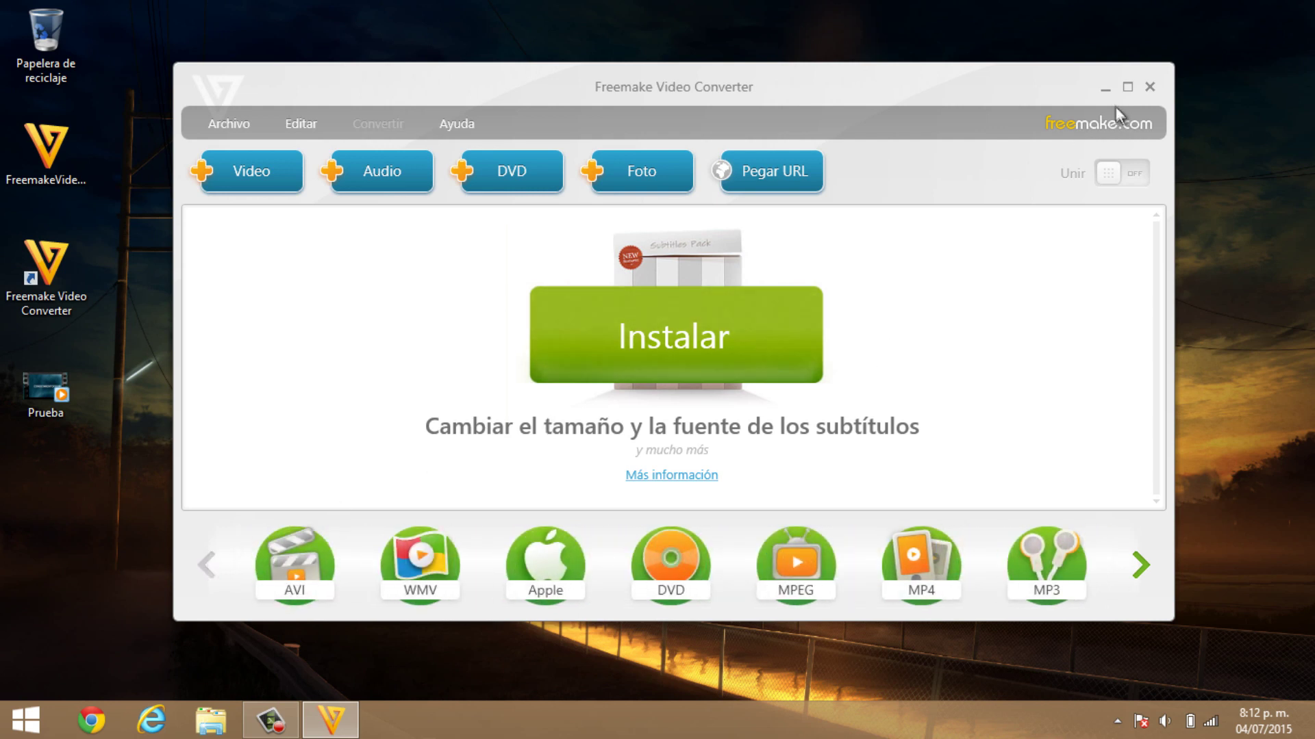
{"action": "left_click", "coordinate": [1105, 88]}
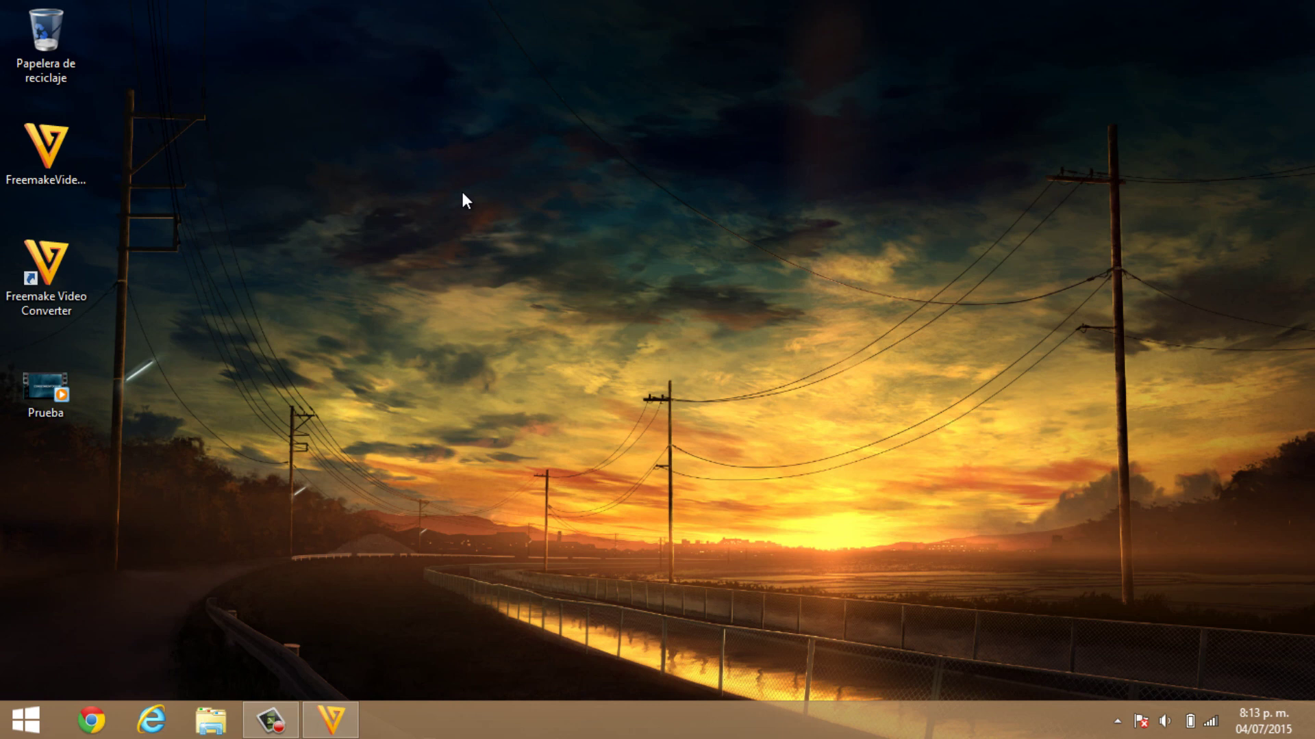
Examine the Prueba video's properties on the desktop, including its file size, frame dimensions, bitrates and audio details.
{"action": "right_click", "coordinate": [63, 390]}
{"action": "left_click", "coordinate": [156, 657]}
{"action": "left_click_drag", "start_coordinate": [329, 216], "coordinate": [770, 133]}
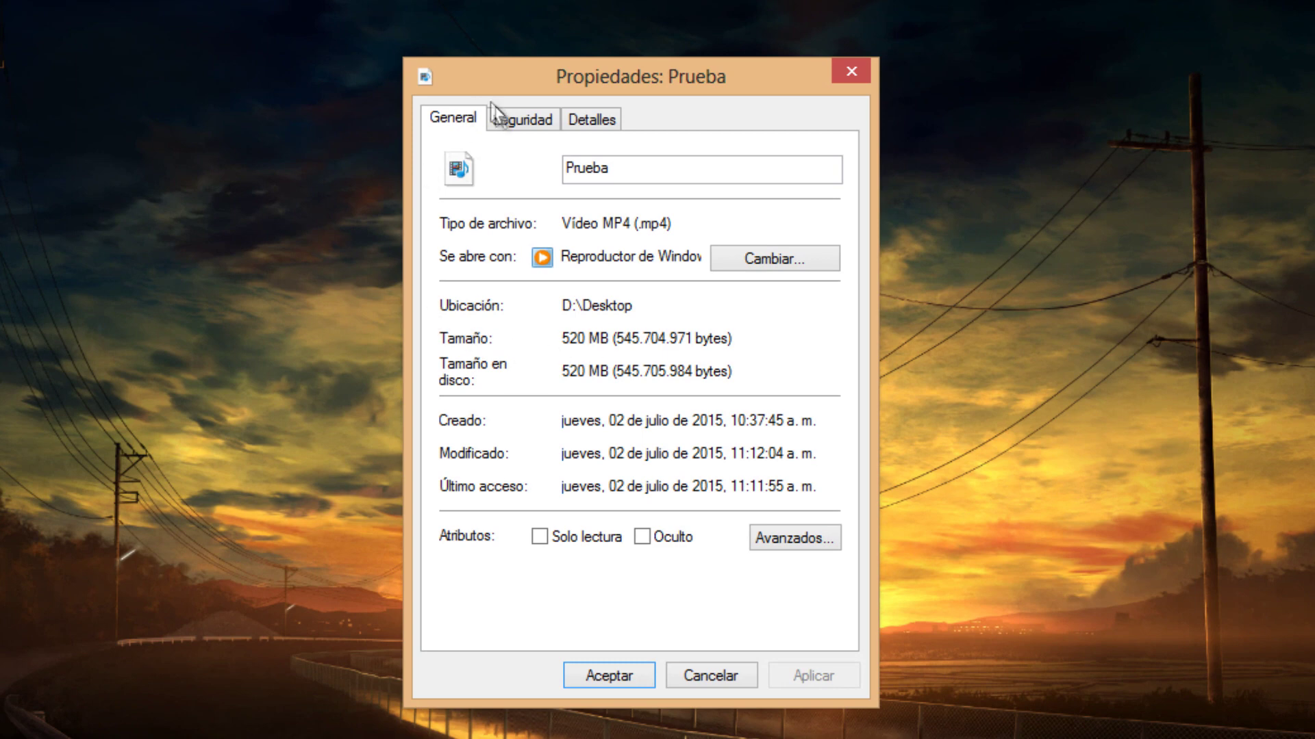
{"action": "left_click", "coordinate": [609, 119]}
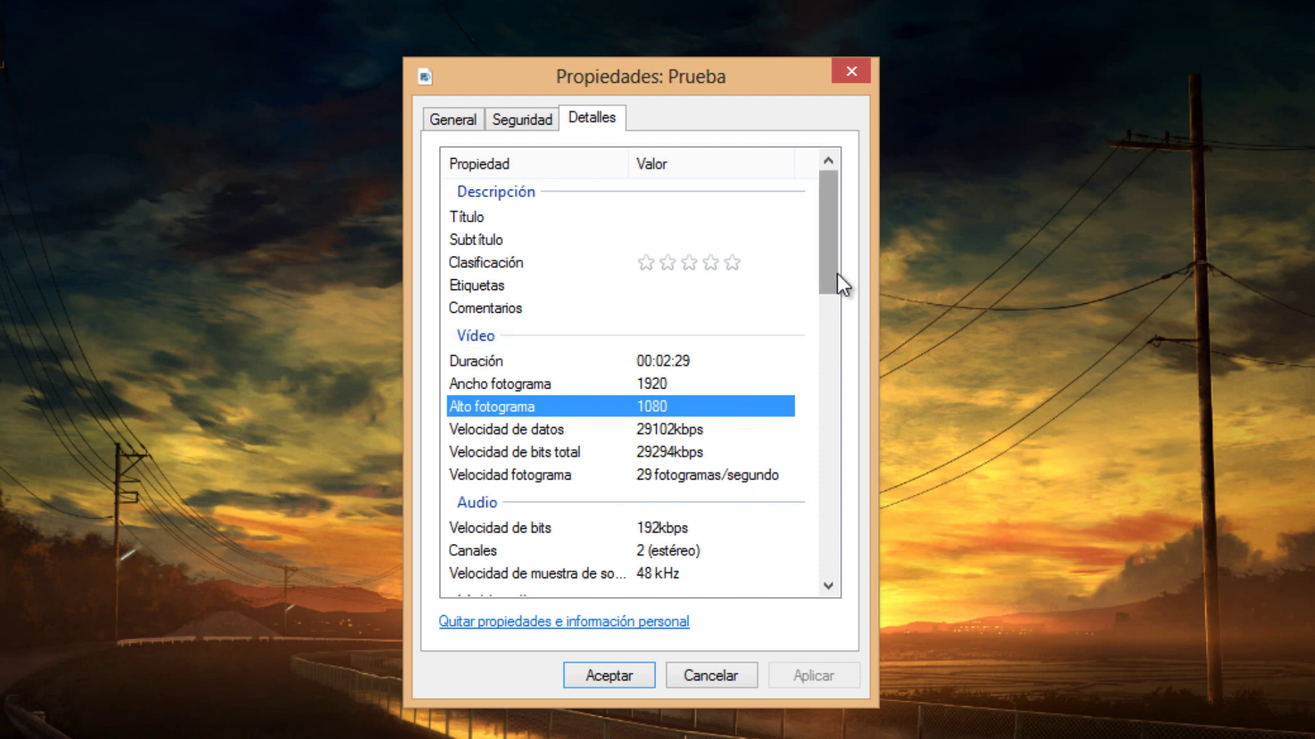
{"action": "left_click_drag", "start_coordinate": [837, 275], "coordinate": [835, 306]}
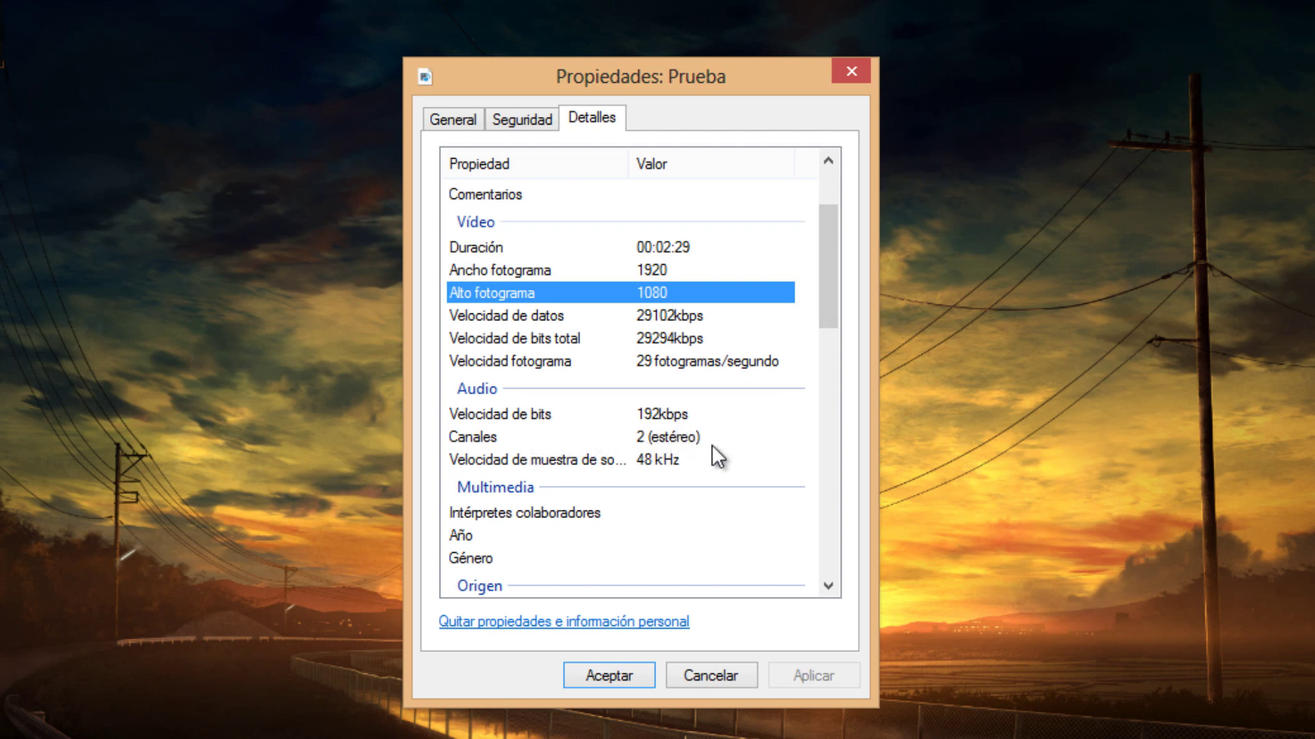
{"action": "left_click_drag", "start_coordinate": [831, 299], "coordinate": [815, 245]}
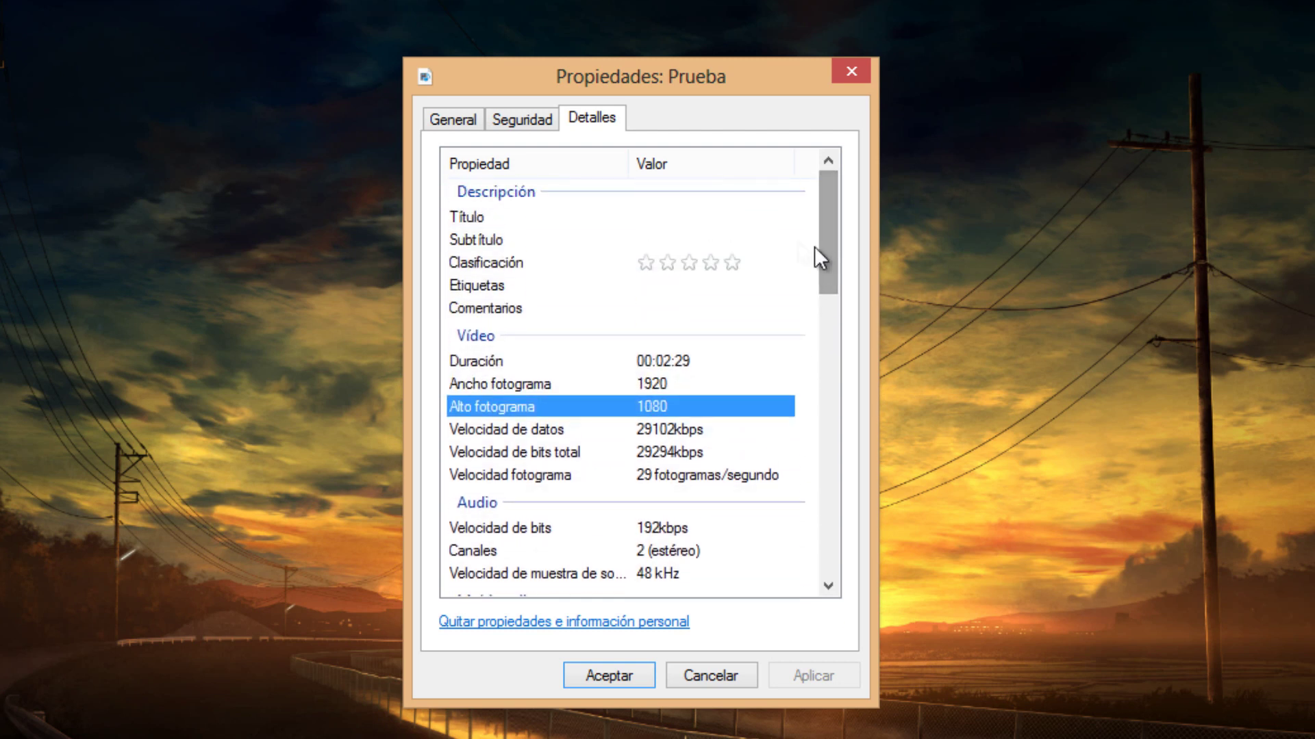
{"action": "left_click", "coordinate": [454, 122]}
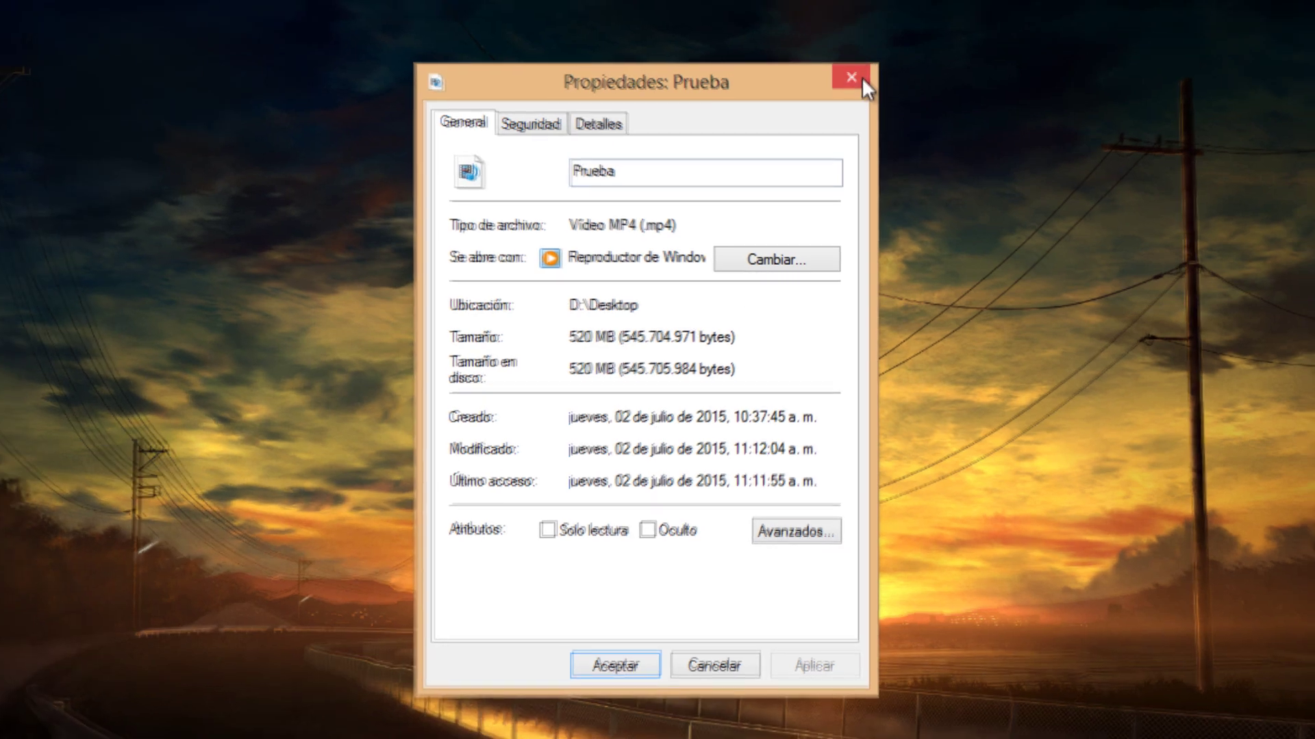
{"action": "left_click", "coordinate": [860, 74]}
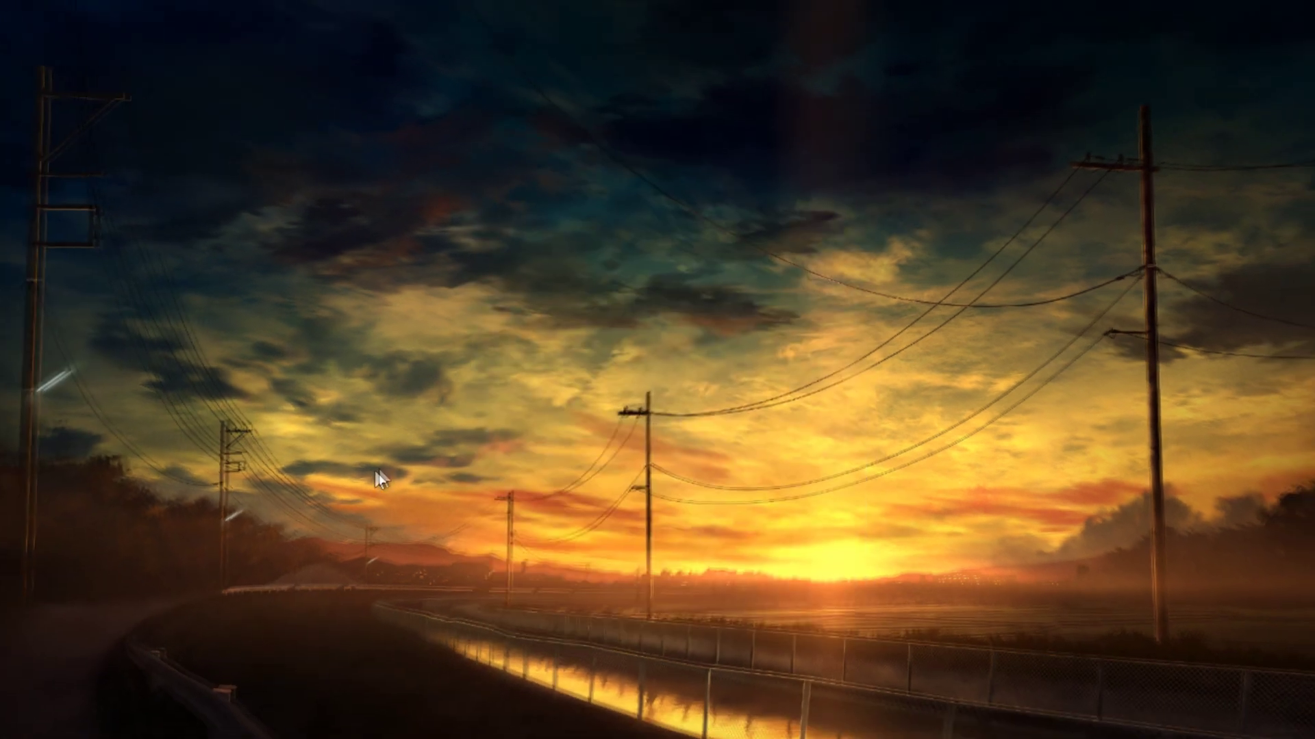
Switch back to Freemake Video Converter and add the Prueba video from the Escritorio folder.
{"action": "left_click", "coordinate": [330, 719]}
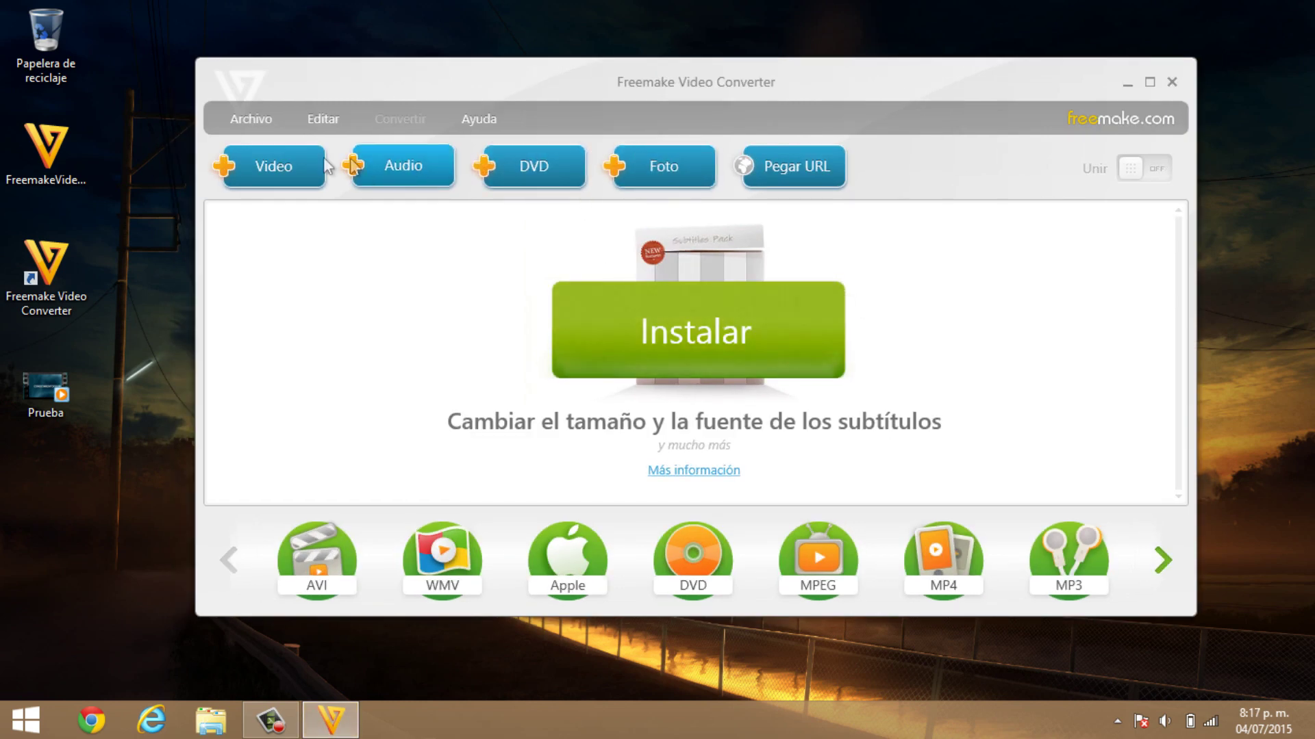
{"action": "left_click", "coordinate": [287, 169]}
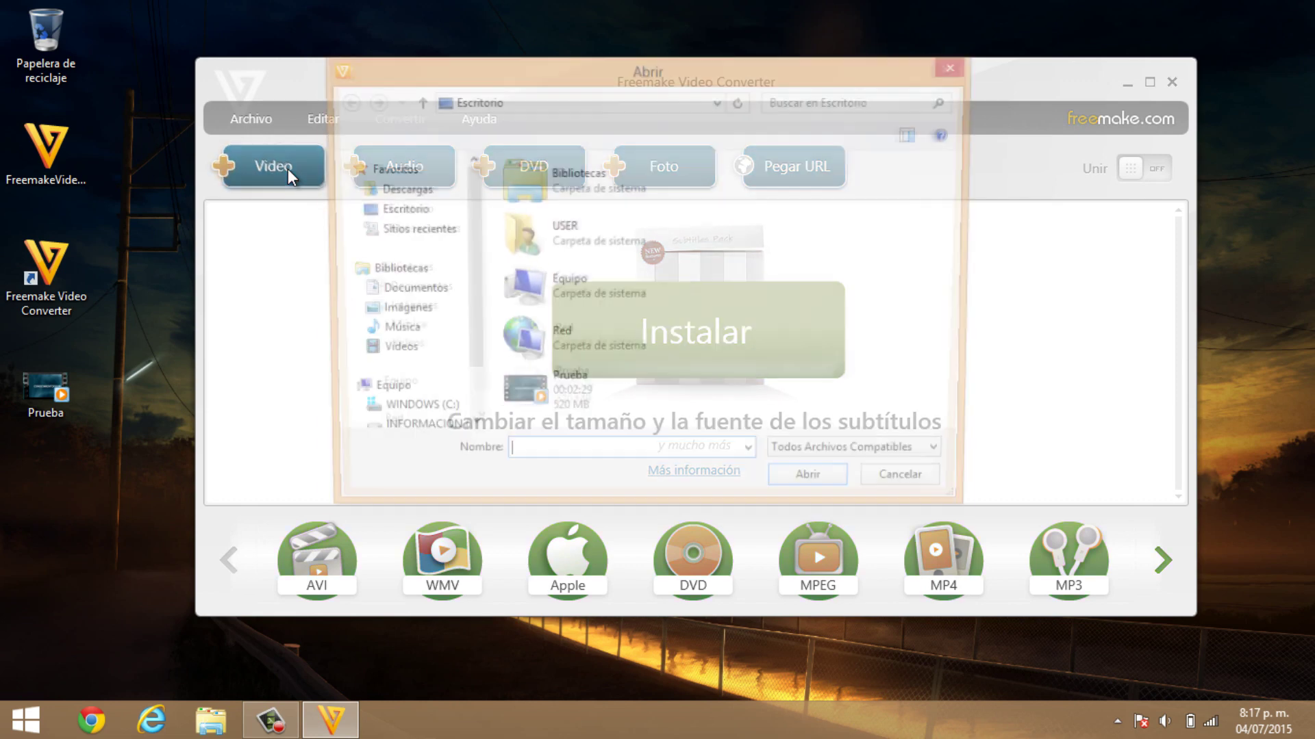
{"action": "left_click_drag", "start_coordinate": [786, 85], "coordinate": [802, 88]}
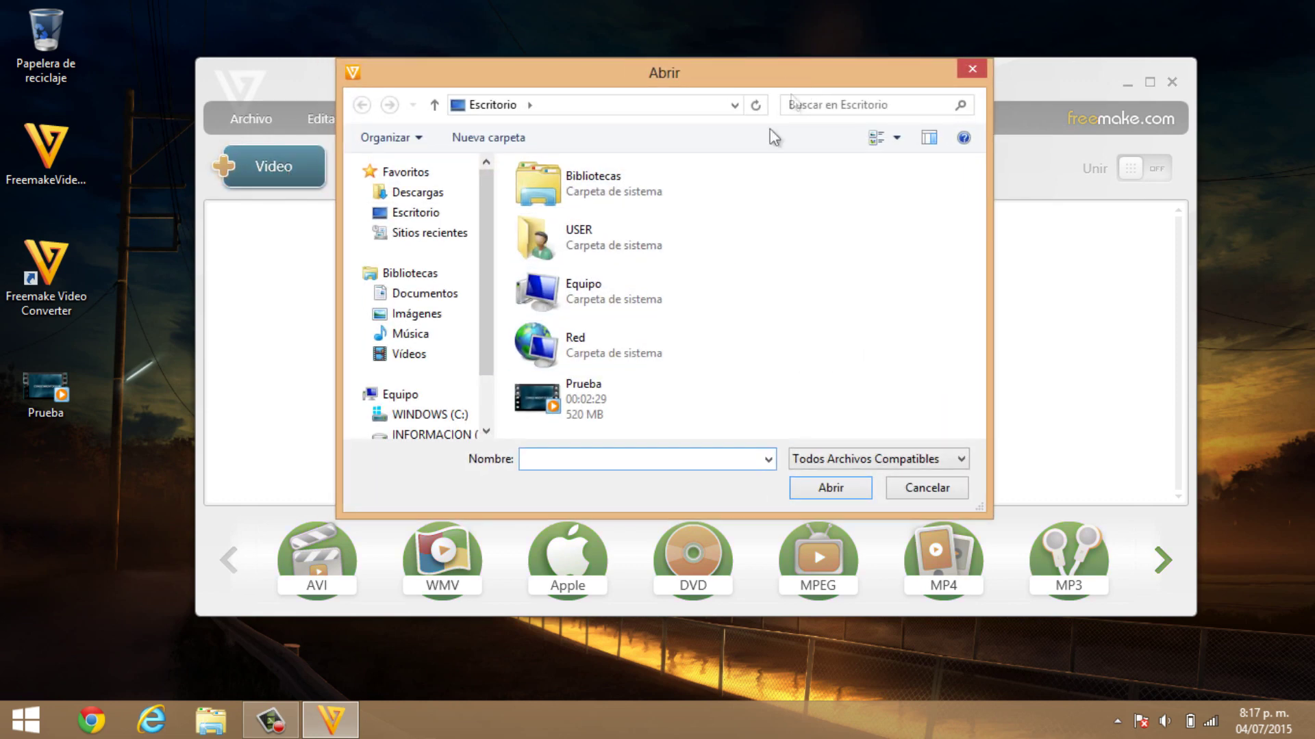
{"action": "left_click", "coordinate": [583, 394]}
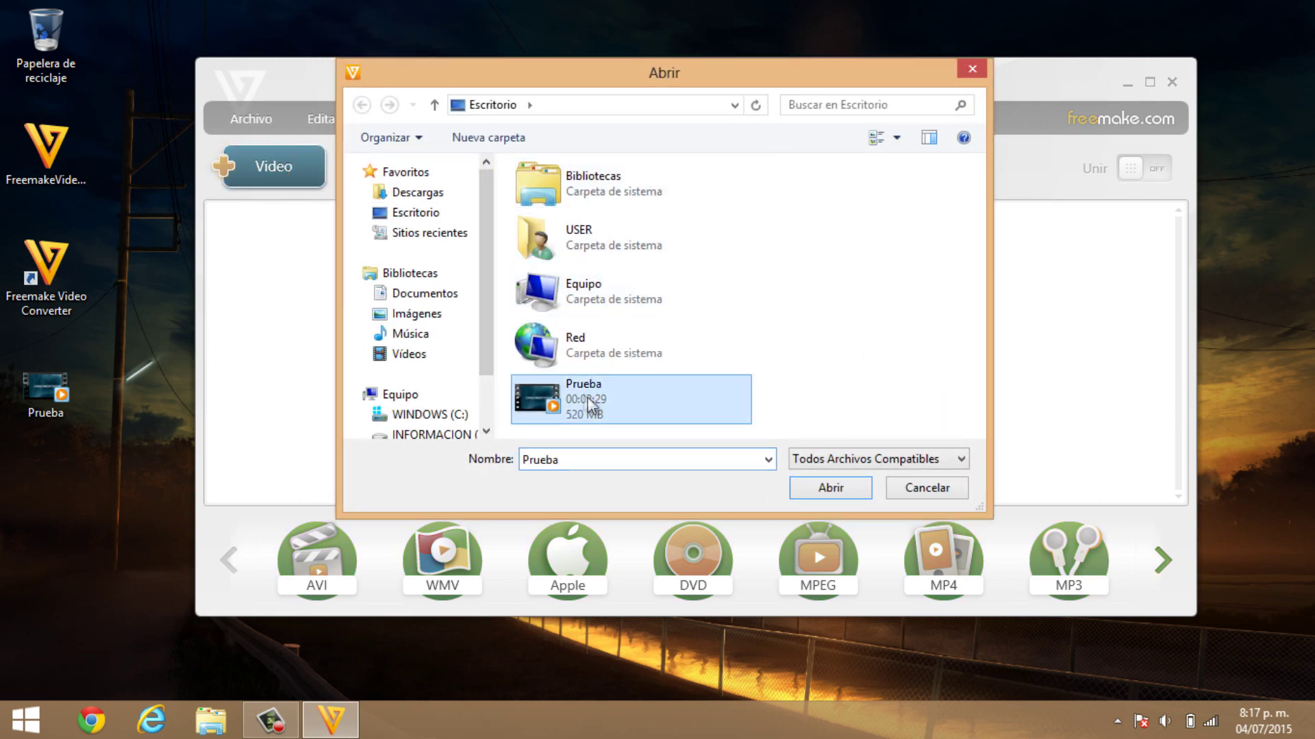
{"action": "left_click", "coordinate": [851, 490]}
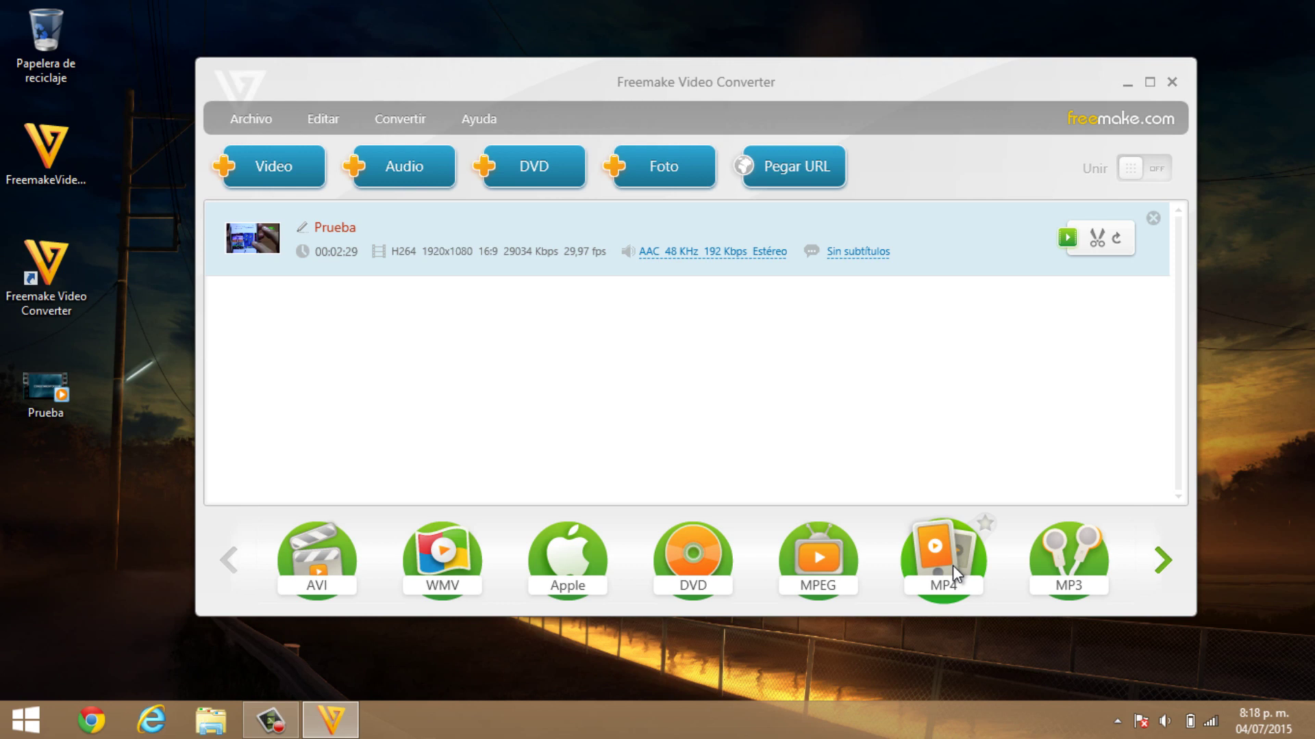
Choose MP4 output with the "Igual que la fuente" preset and view its encoding settings without changing them.
{"action": "left_click", "coordinate": [943, 547]}
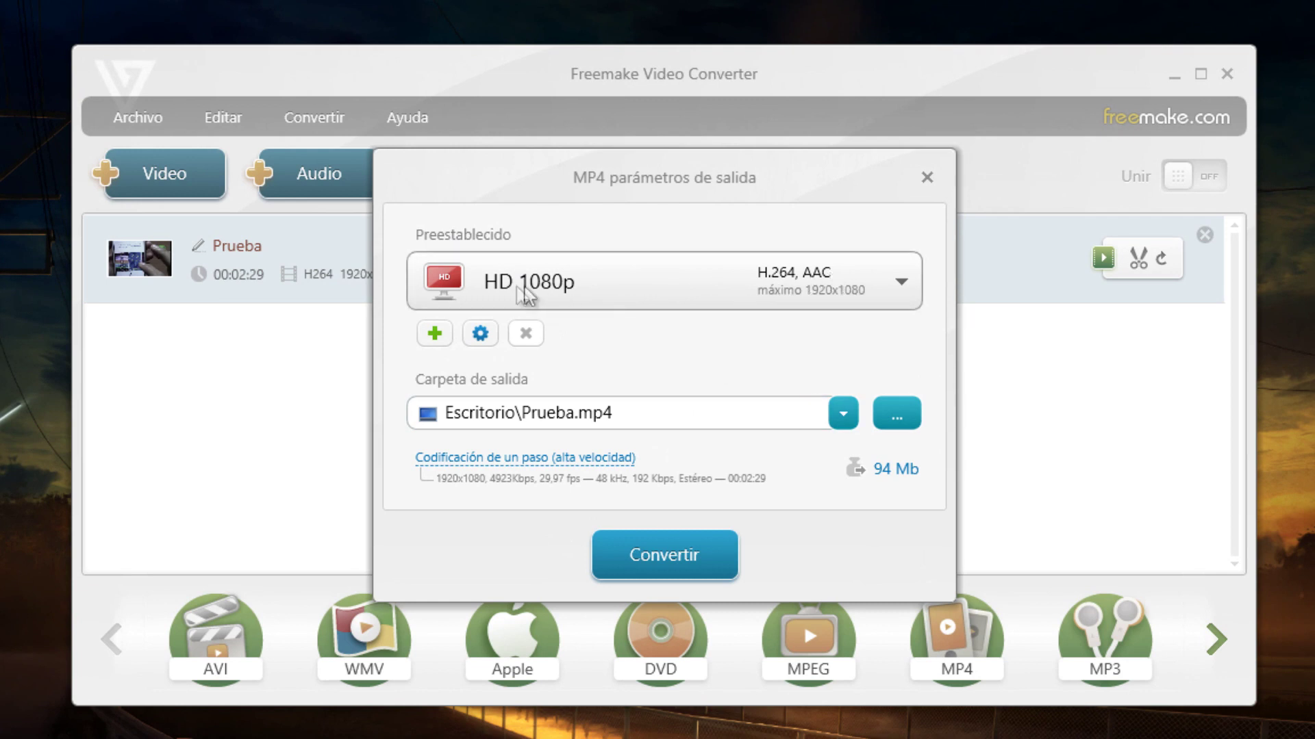
{"action": "left_click", "coordinate": [906, 291]}
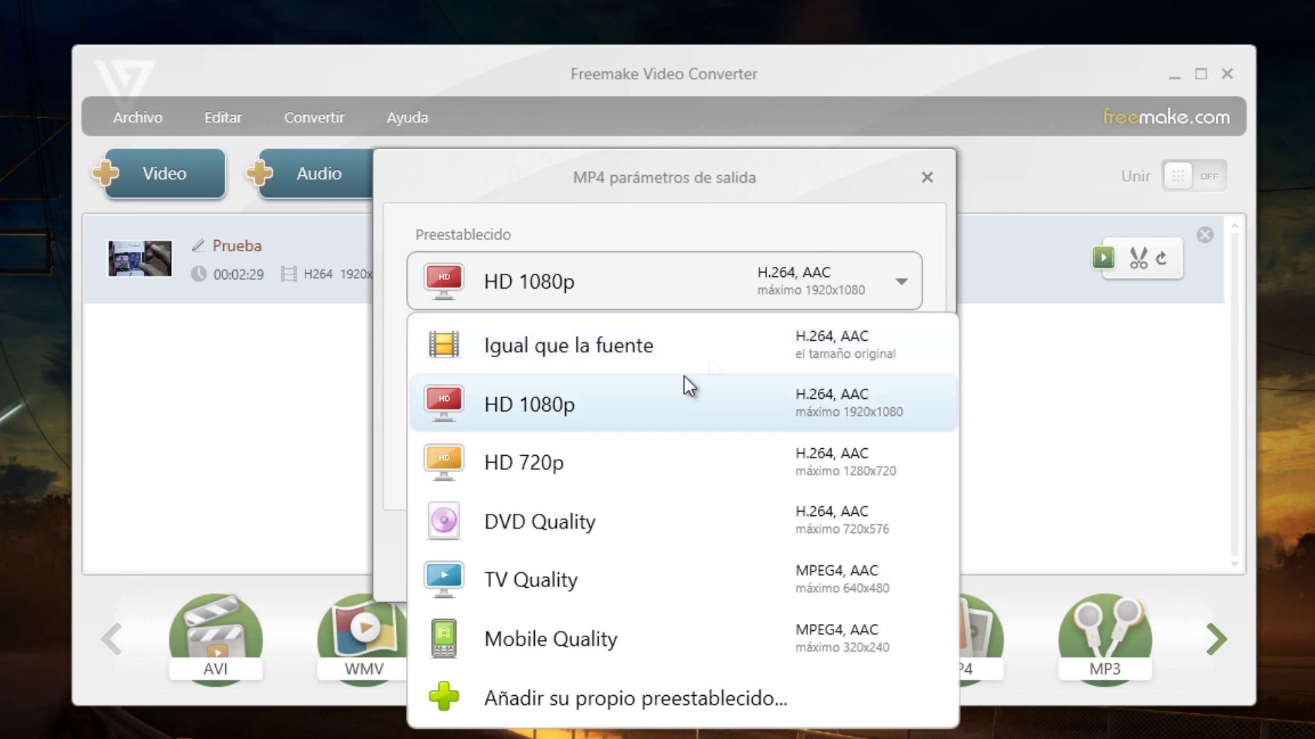
{"action": "left_click", "coordinate": [703, 348]}
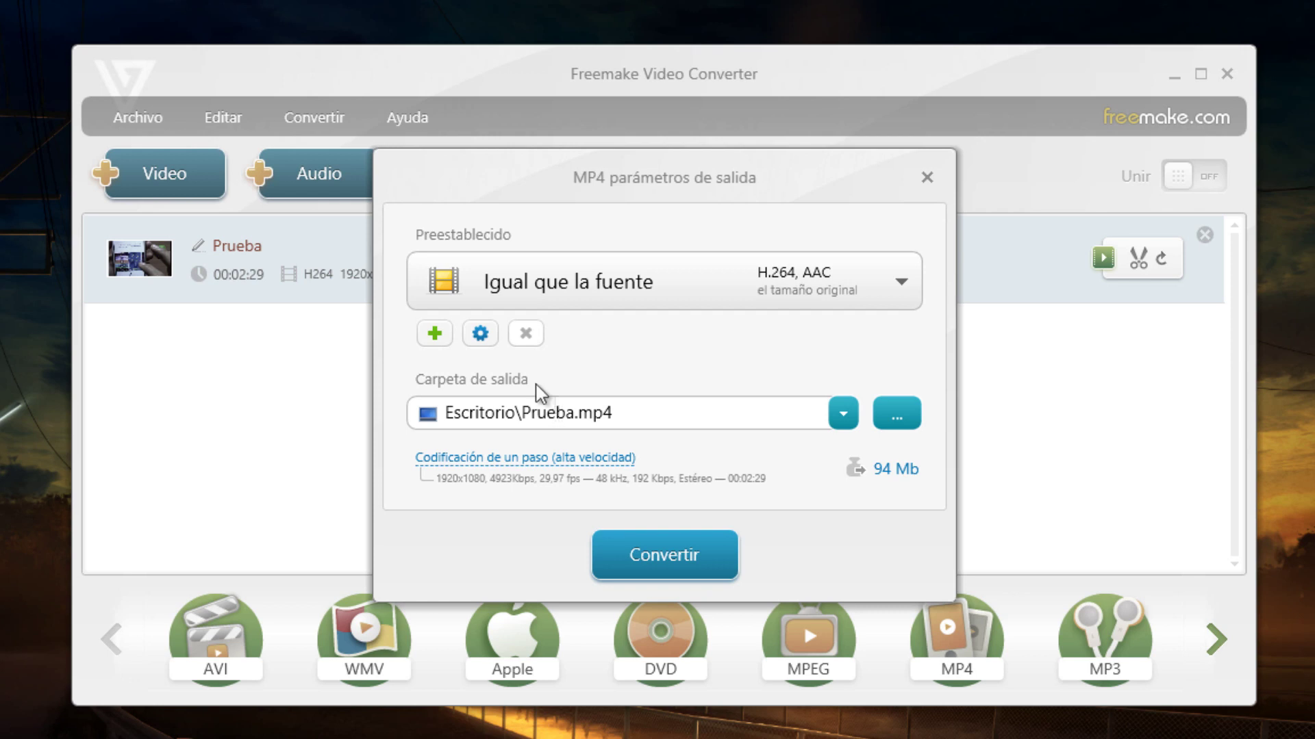
{"action": "left_click", "coordinate": [486, 344]}
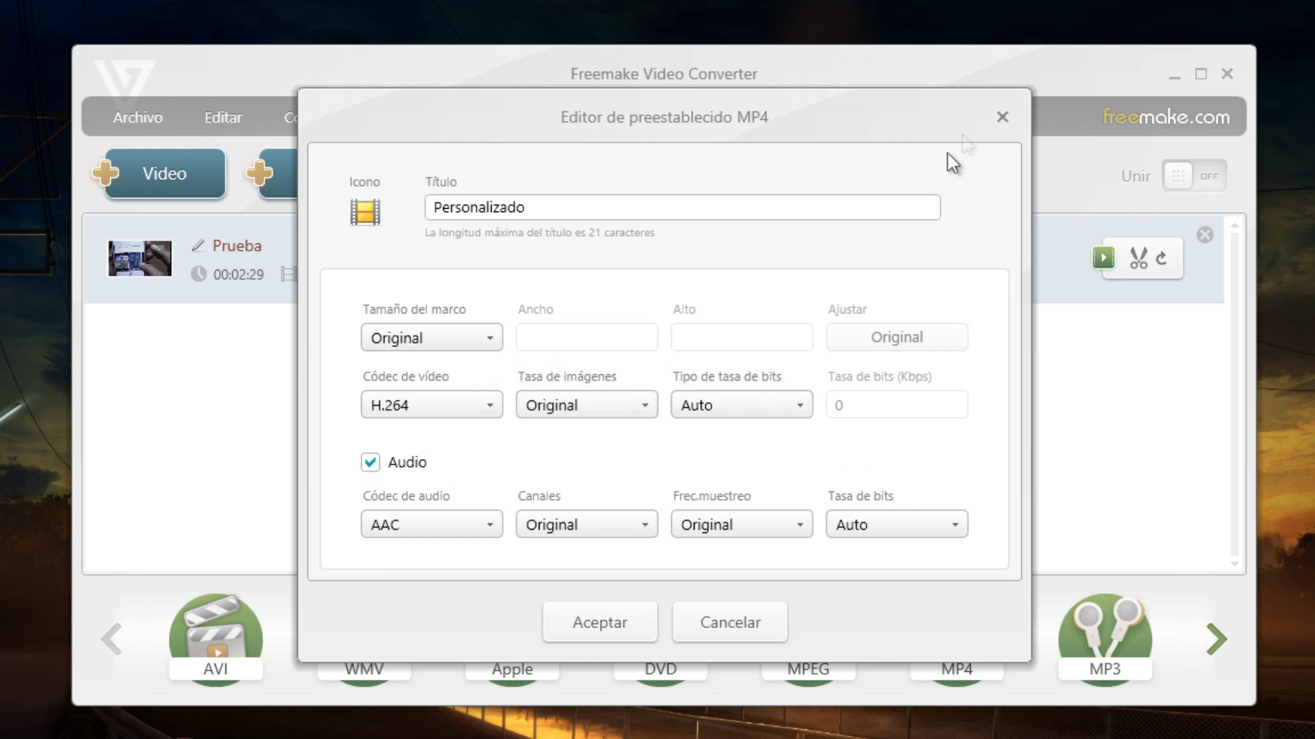
{"action": "left_click", "coordinate": [1001, 117]}
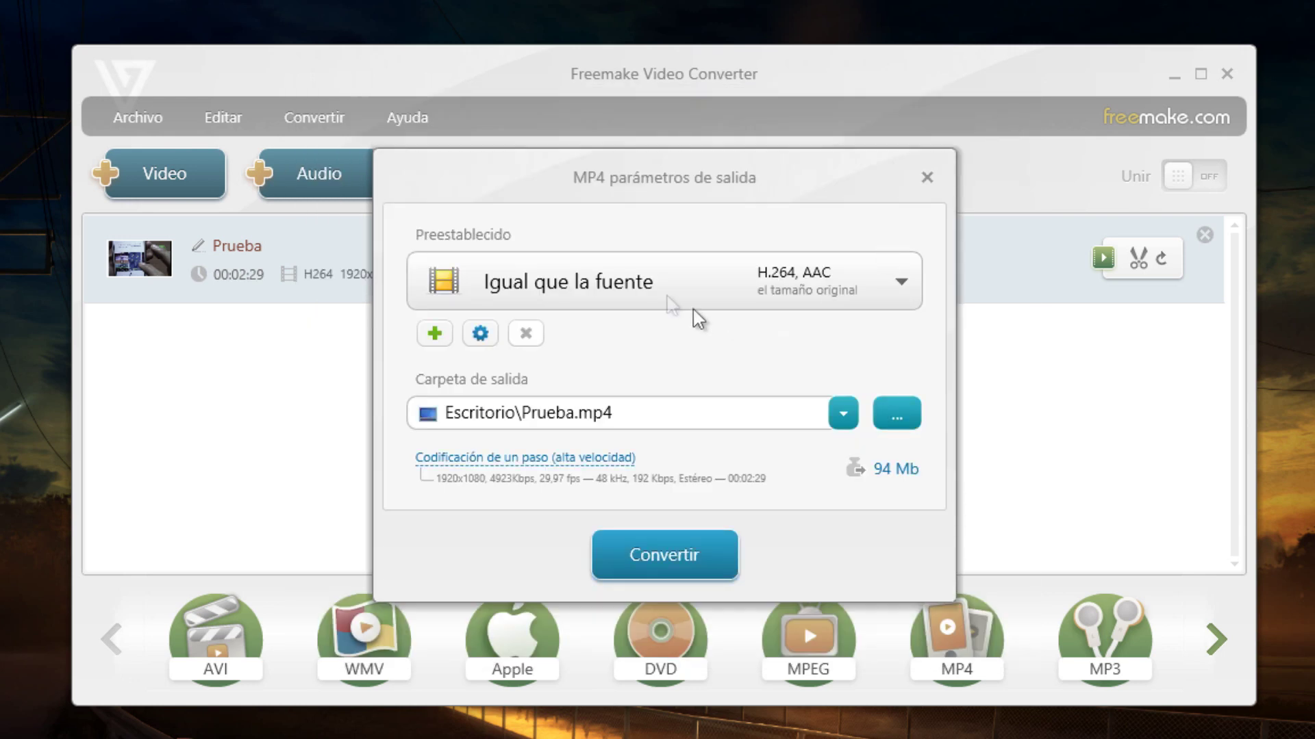
Review the MP4 presets, keep "Igual que la fuente" with the desktop as output folder, and convert the Prueba video.
{"action": "left_click", "coordinate": [898, 295]}
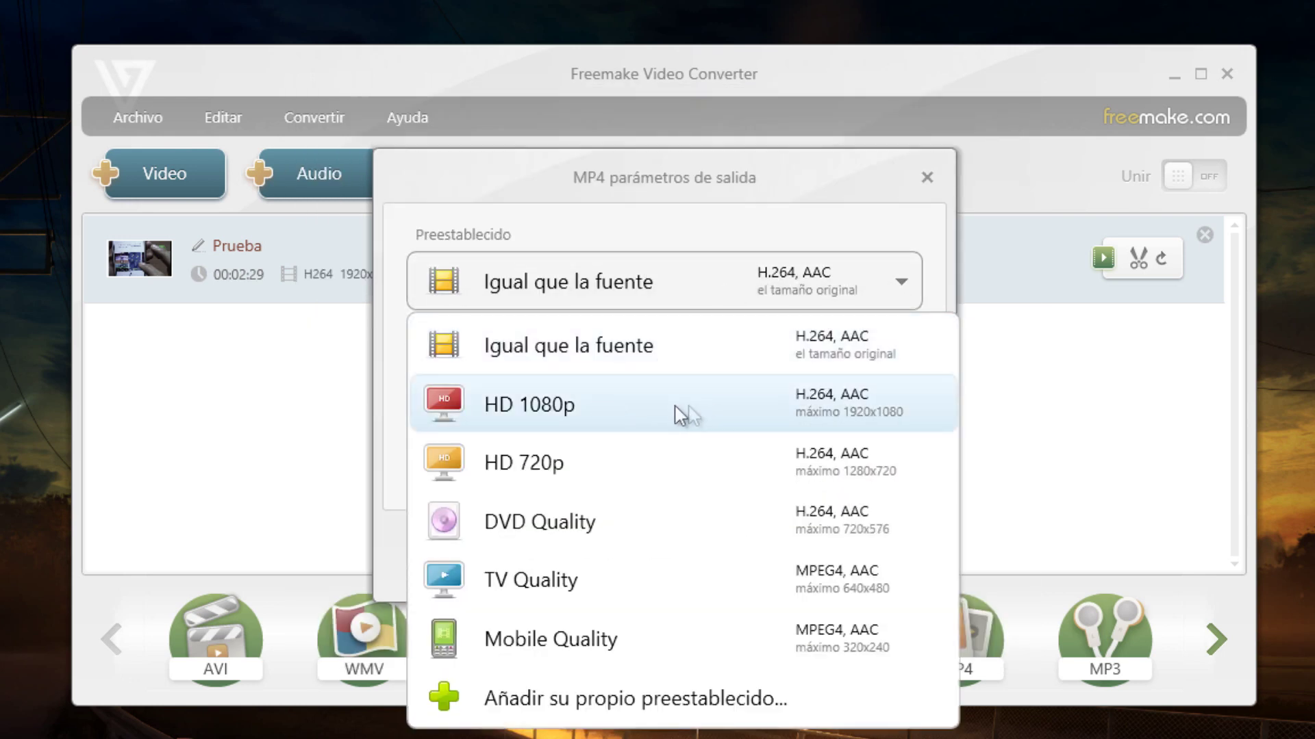
{"action": "left_click", "coordinate": [935, 249]}
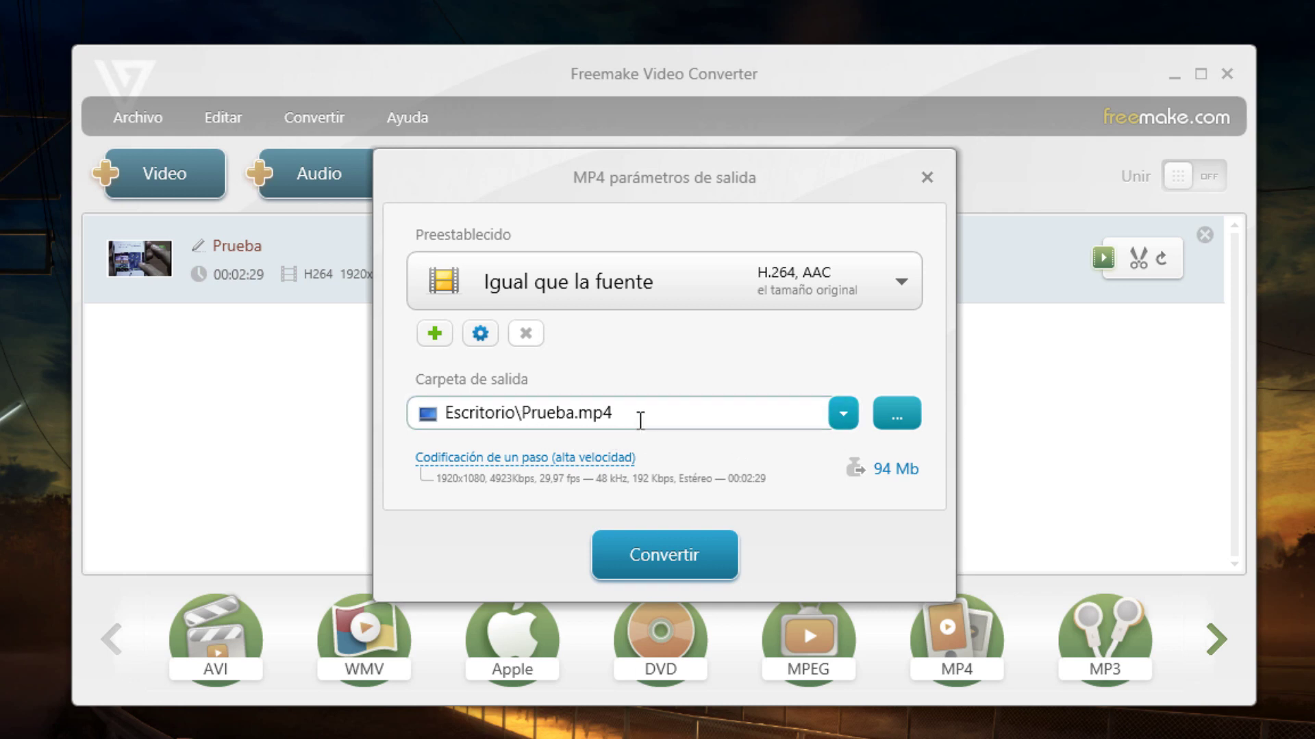
{"action": "left_click", "coordinate": [732, 419]}
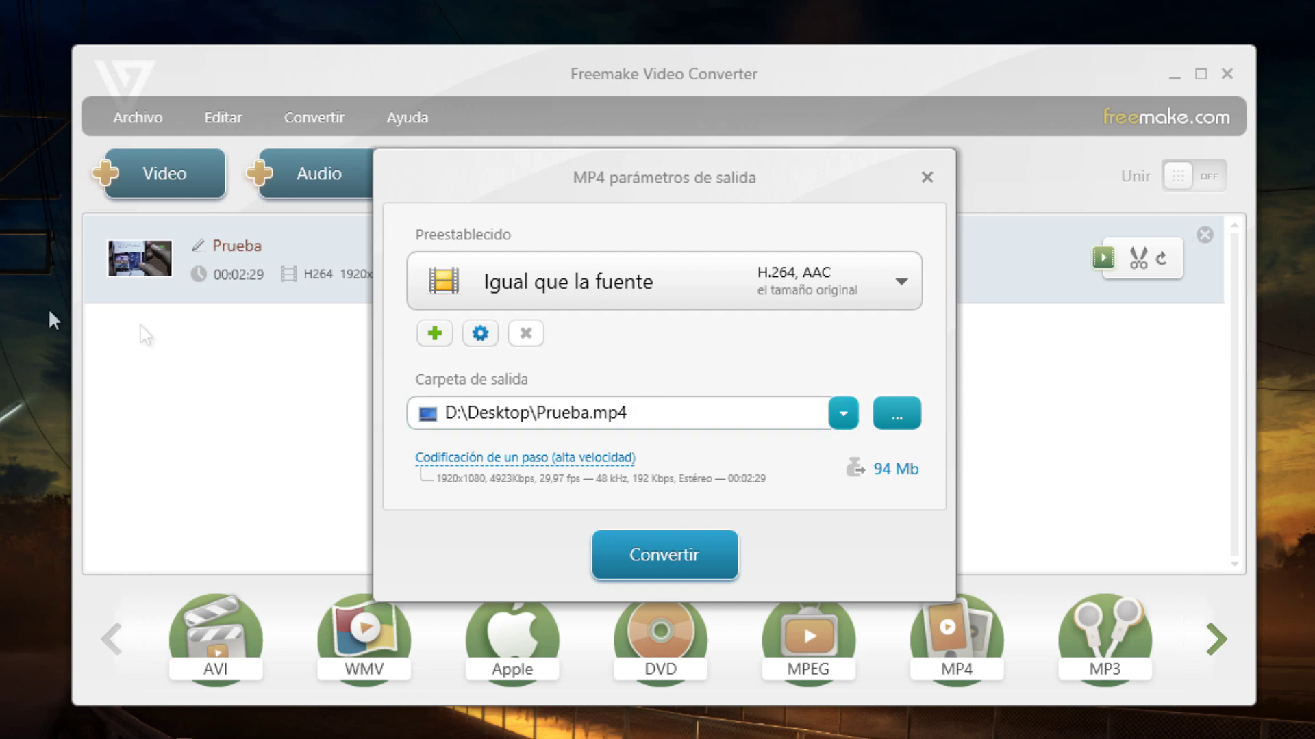
{"action": "left_click", "coordinate": [689, 556]}
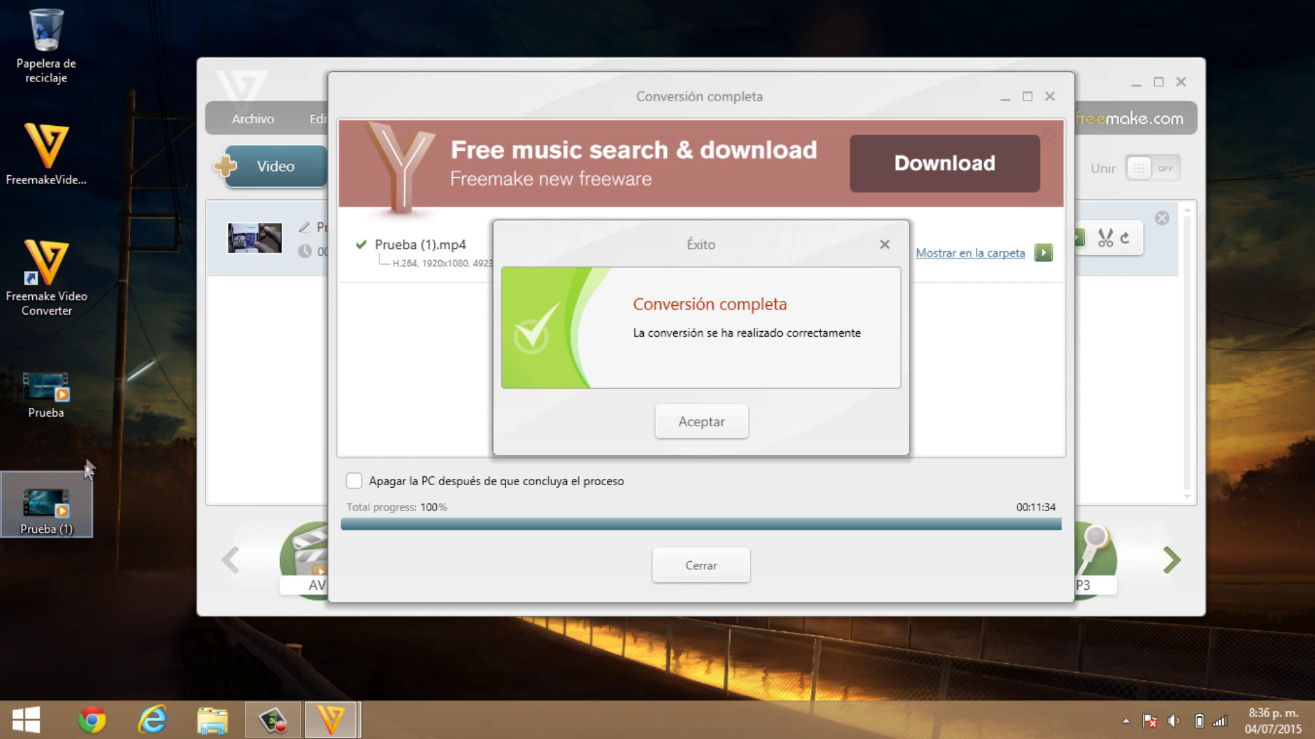
{"action": "left_click", "coordinate": [62, 395]}
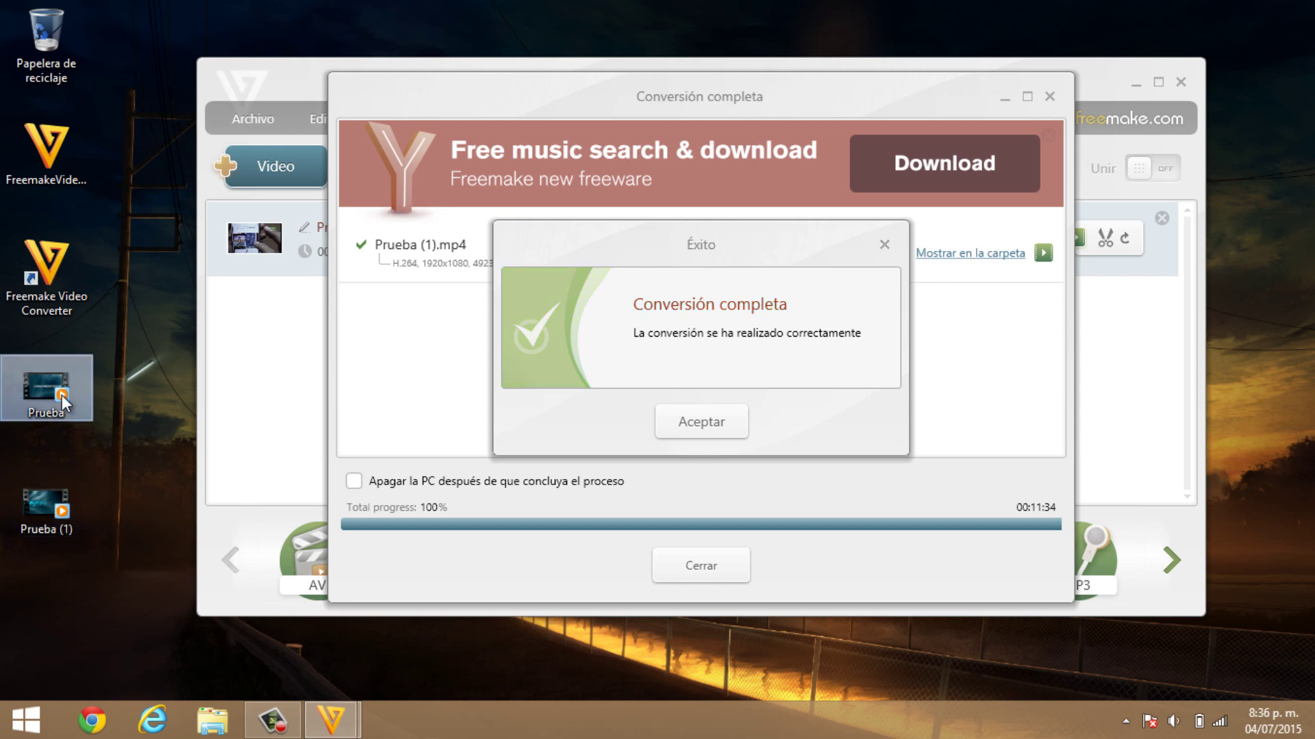
{"action": "left_click", "coordinate": [102, 472]}
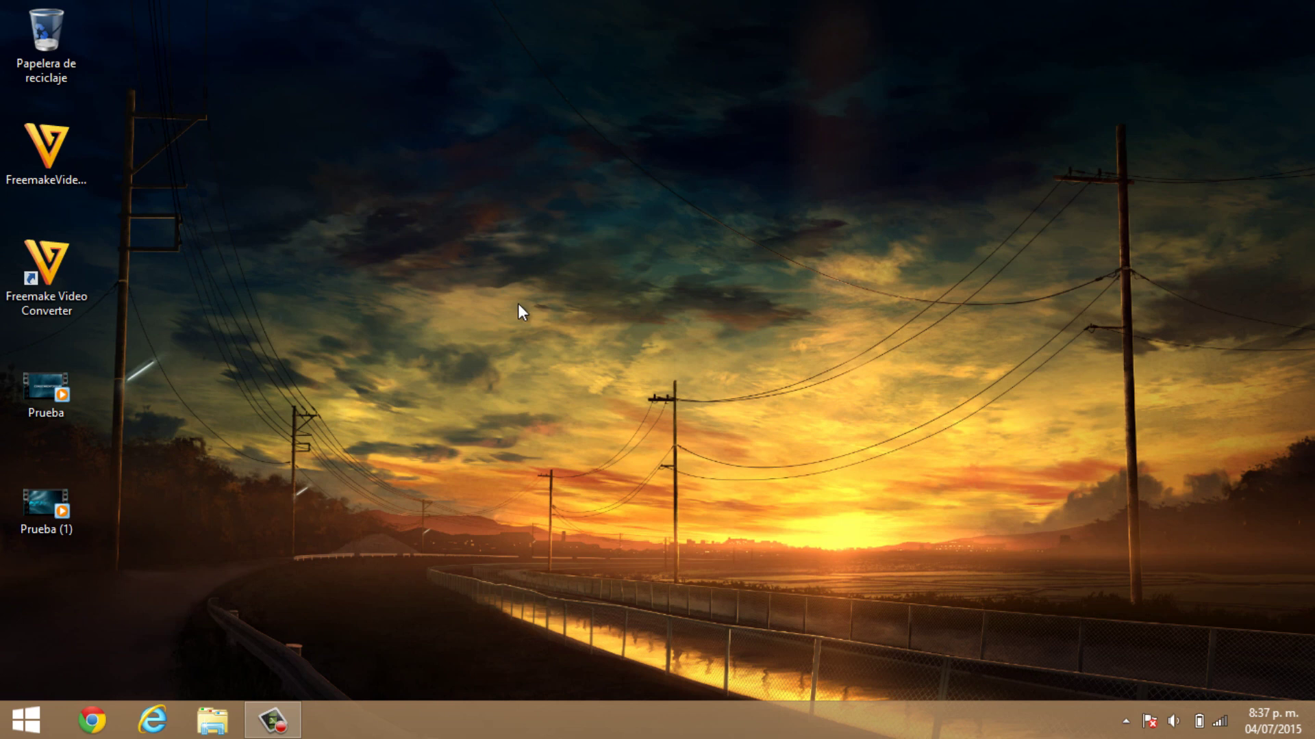
Open the file properties of Prueba and Prueba (1) and arrange the two windows side by side.
{"action": "left_click", "coordinate": [77, 395]}
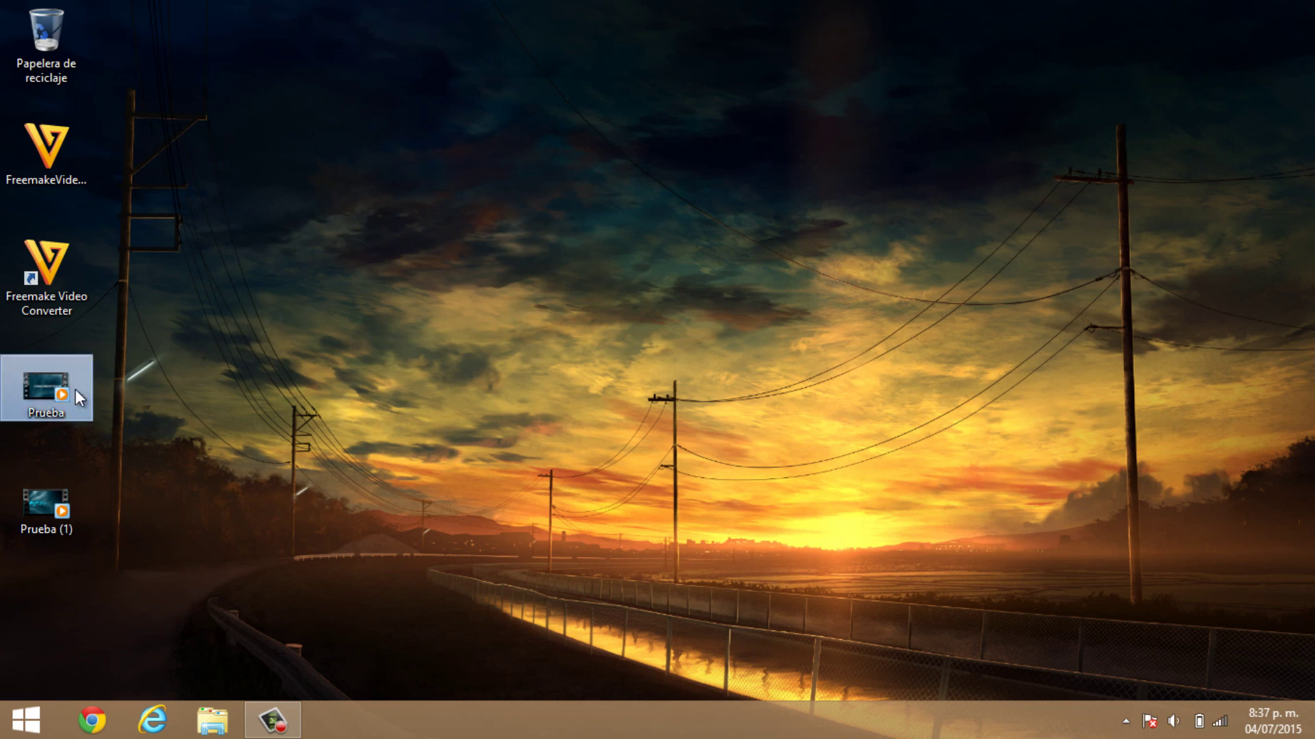
{"action": "right_click", "coordinate": [75, 389]}
{"action": "left_click", "coordinate": [158, 660]}
{"action": "left_click_drag", "start_coordinate": [347, 223], "coordinate": [511, 135]}
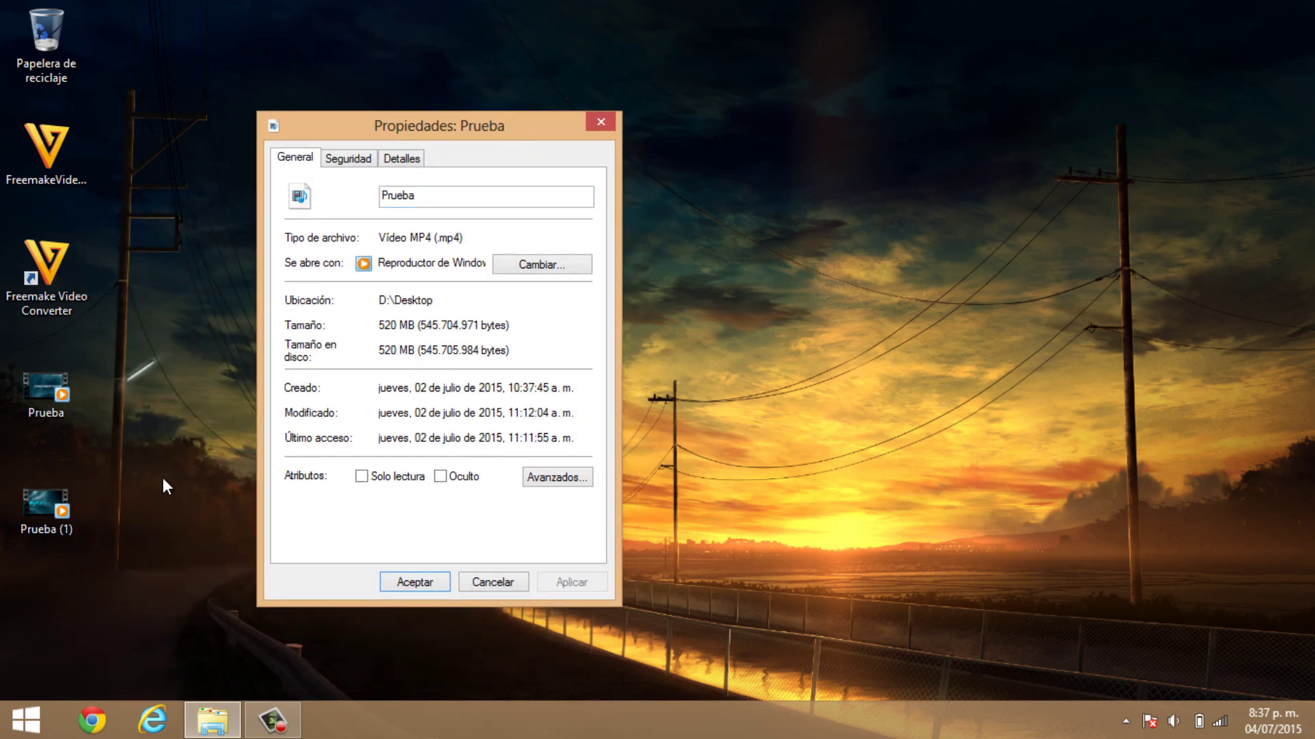
{"action": "left_click", "coordinate": [58, 508]}
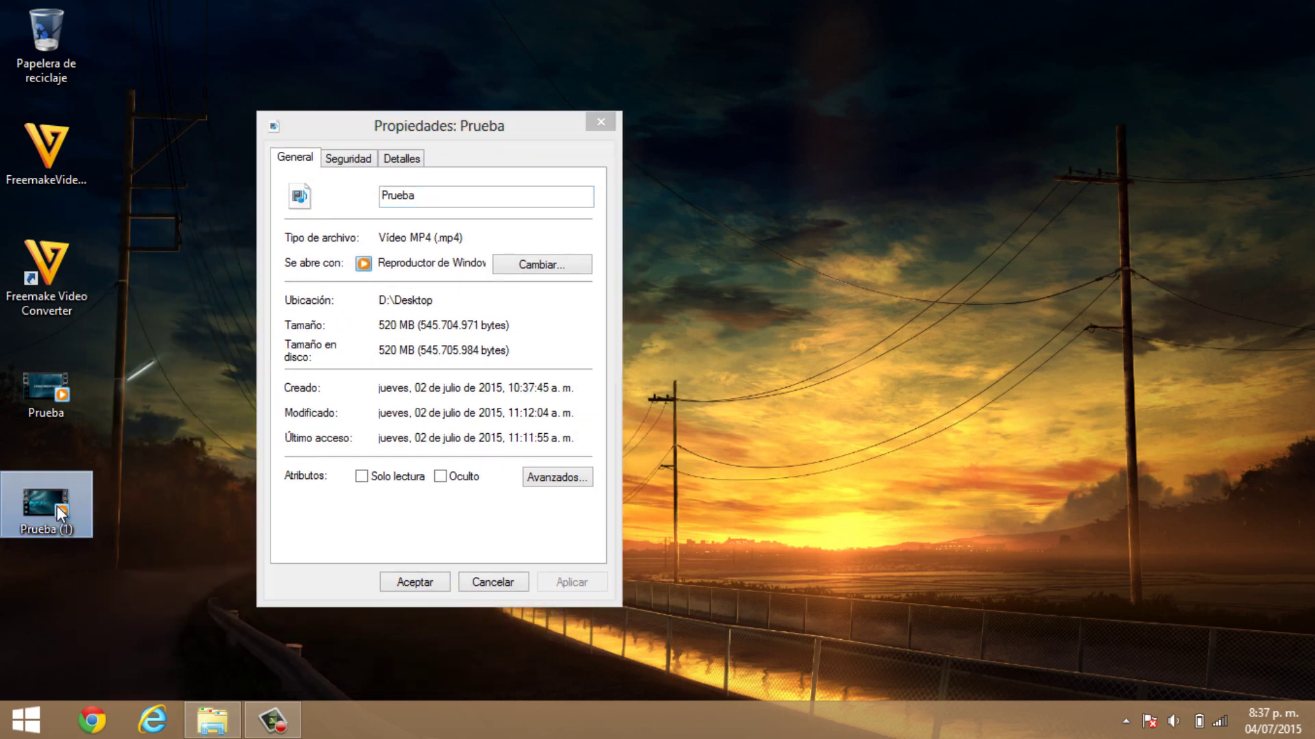
{"action": "right_click", "coordinate": [56, 507]}
{"action": "left_click", "coordinate": [108, 493]}
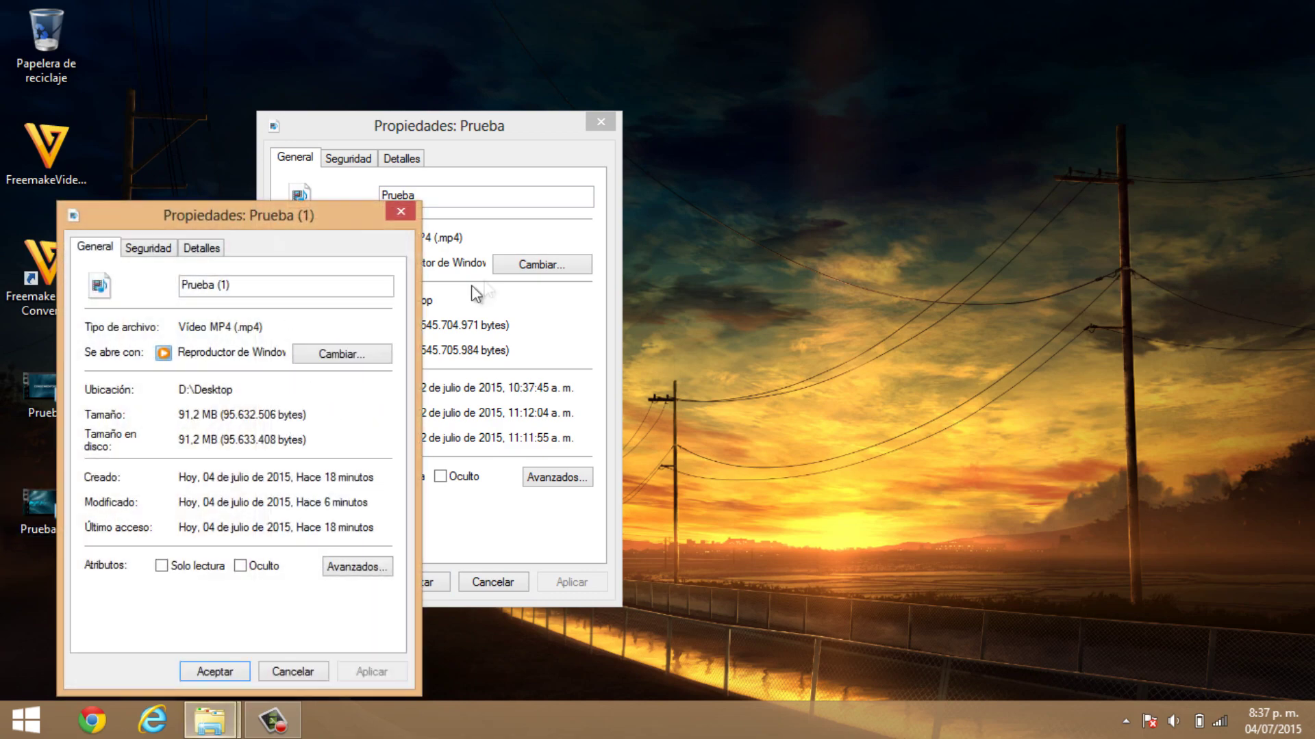
{"action": "left_click_drag", "start_coordinate": [323, 216], "coordinate": [927, 129]}
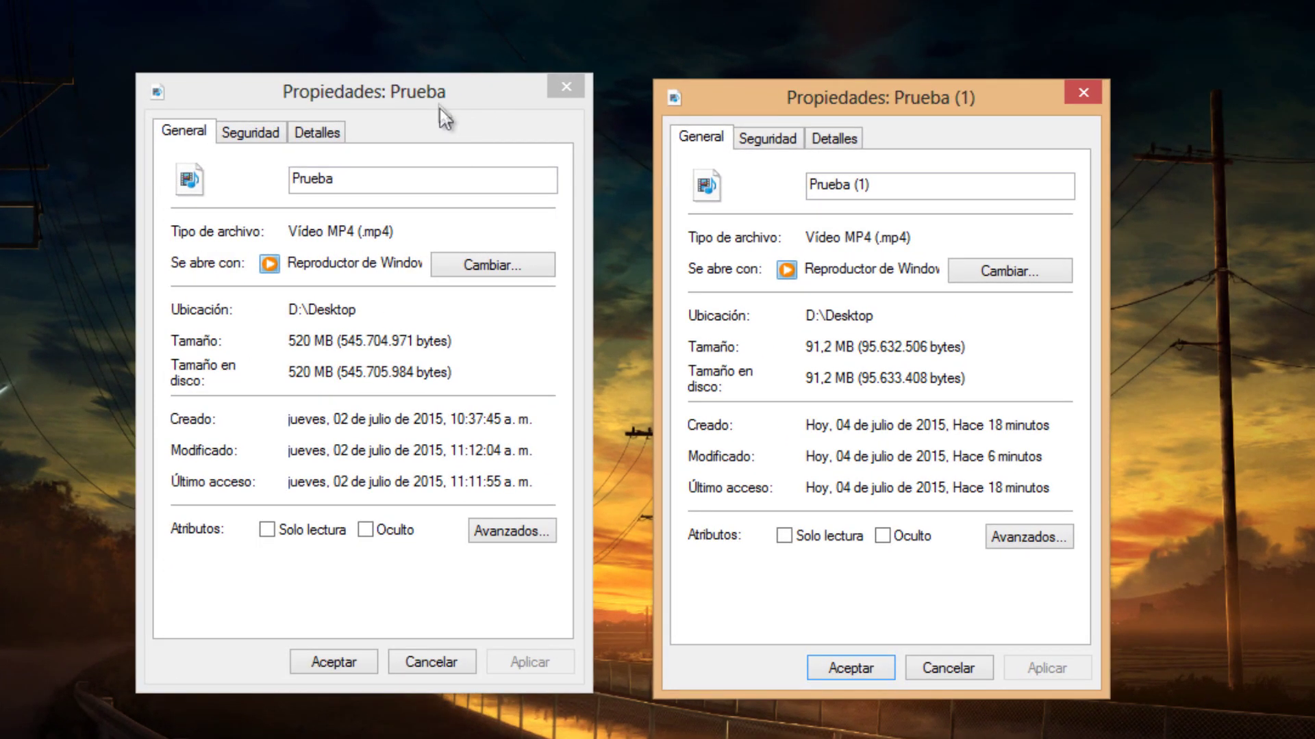
Compare the general properties and file sizes of Prueba and Prueba (1), then show the details of both files.
{"action": "left_click", "coordinate": [495, 127]}
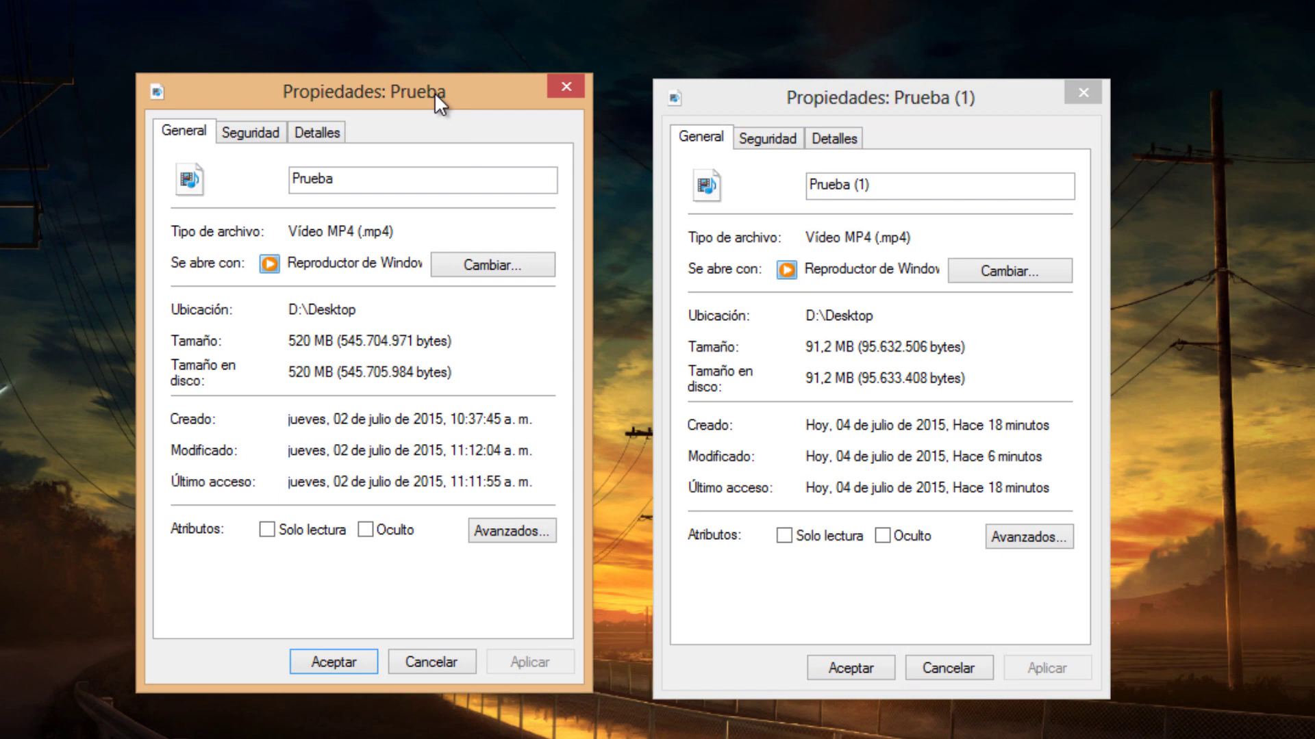
{"action": "left_click", "coordinate": [774, 87]}
{"action": "left_click", "coordinate": [482, 69]}
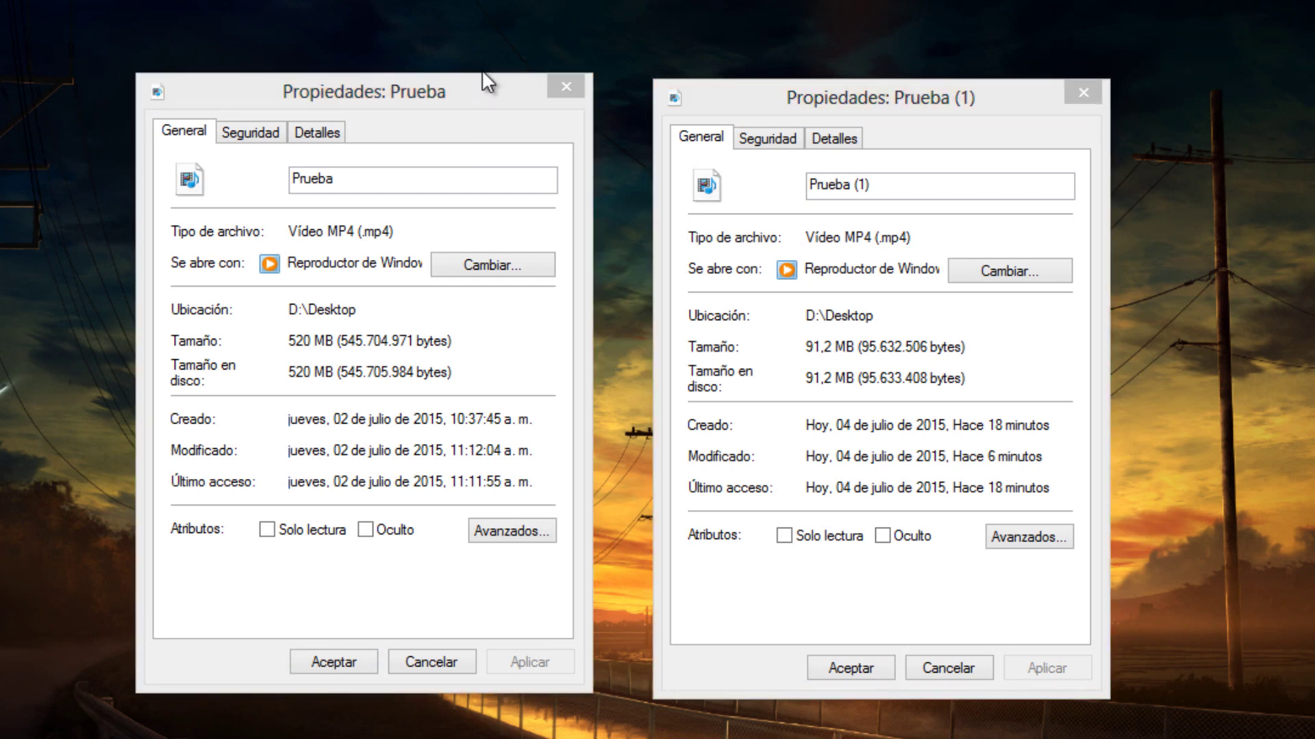
{"action": "left_click", "coordinate": [478, 79]}
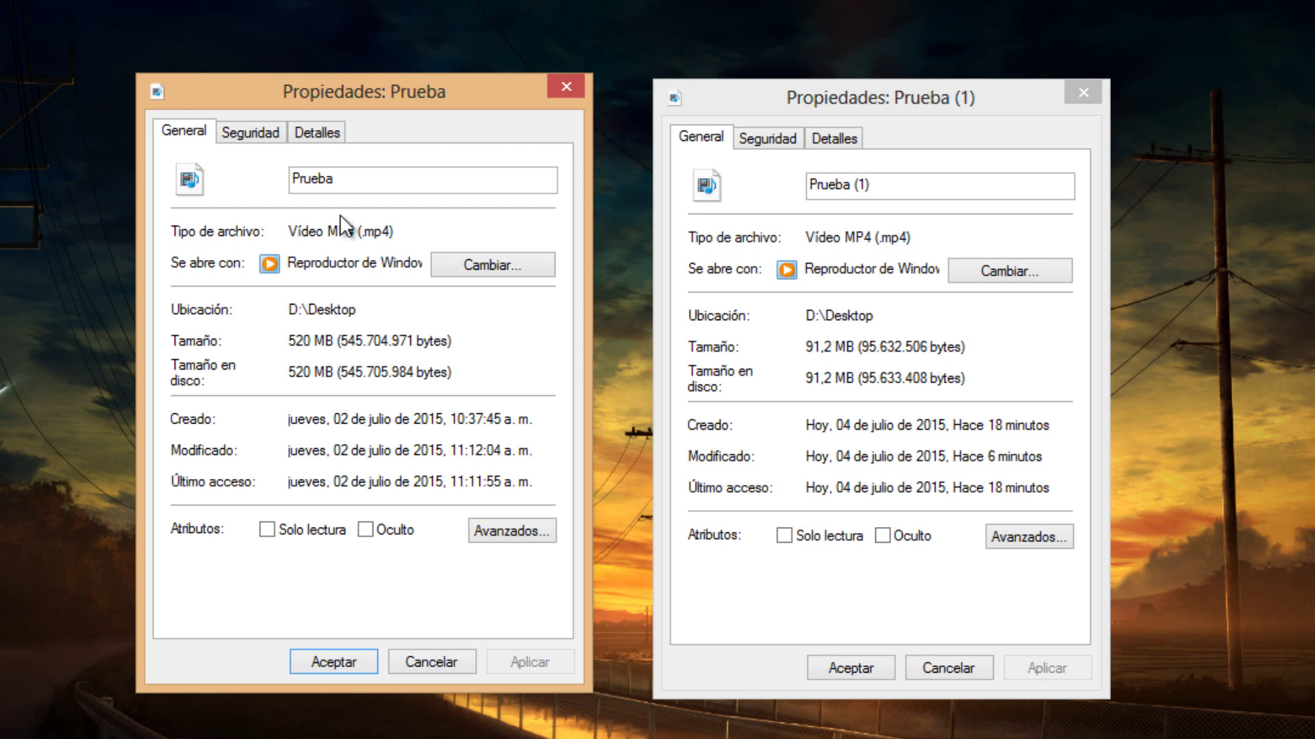
{"action": "left_click", "coordinate": [311, 130]}
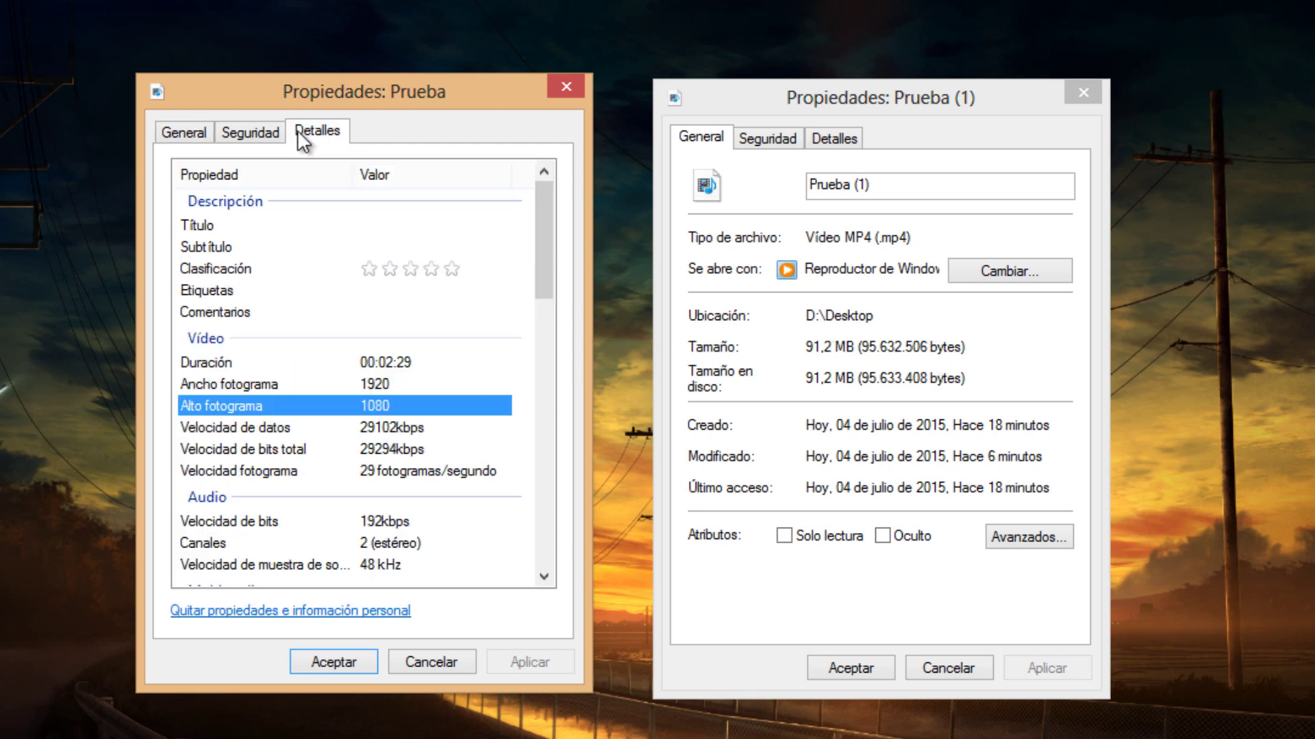
{"action": "left_click", "coordinate": [828, 137]}
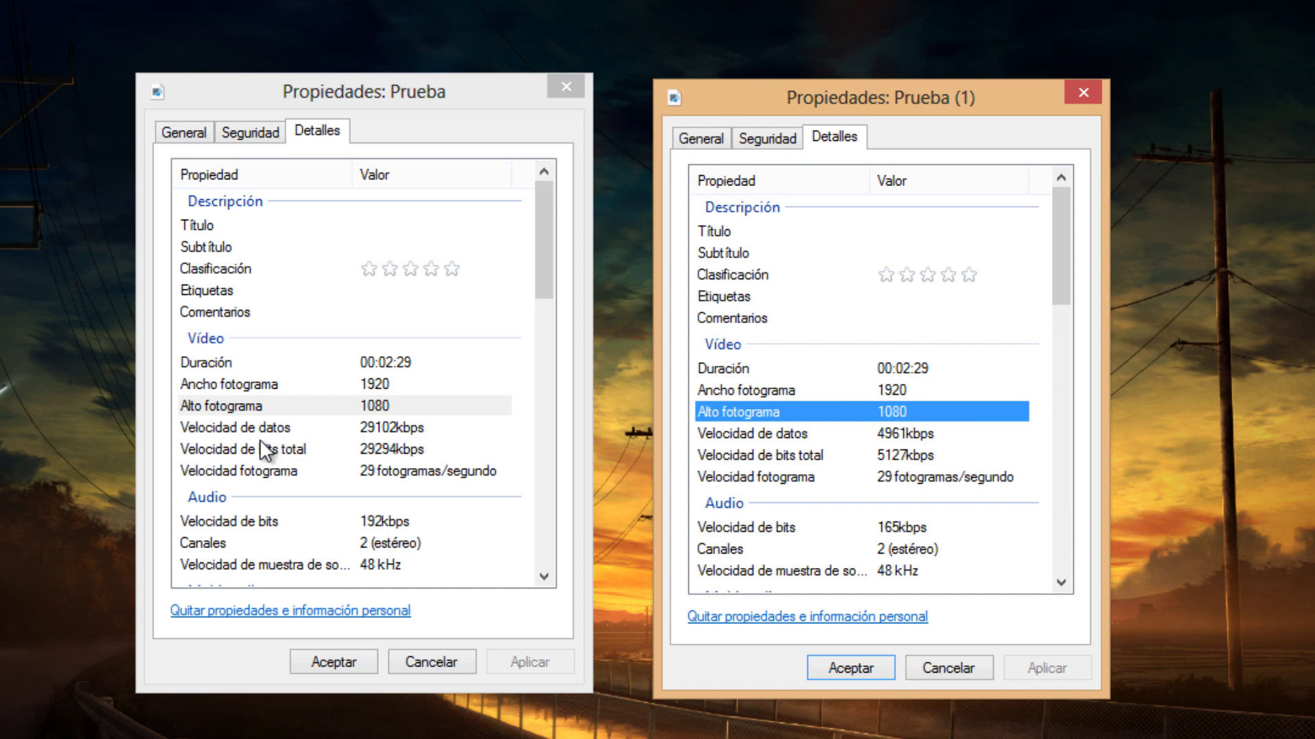
Compare the data rate, total bitrate and frame rate of the original and converted videos.
{"action": "left_click", "coordinate": [280, 432]}
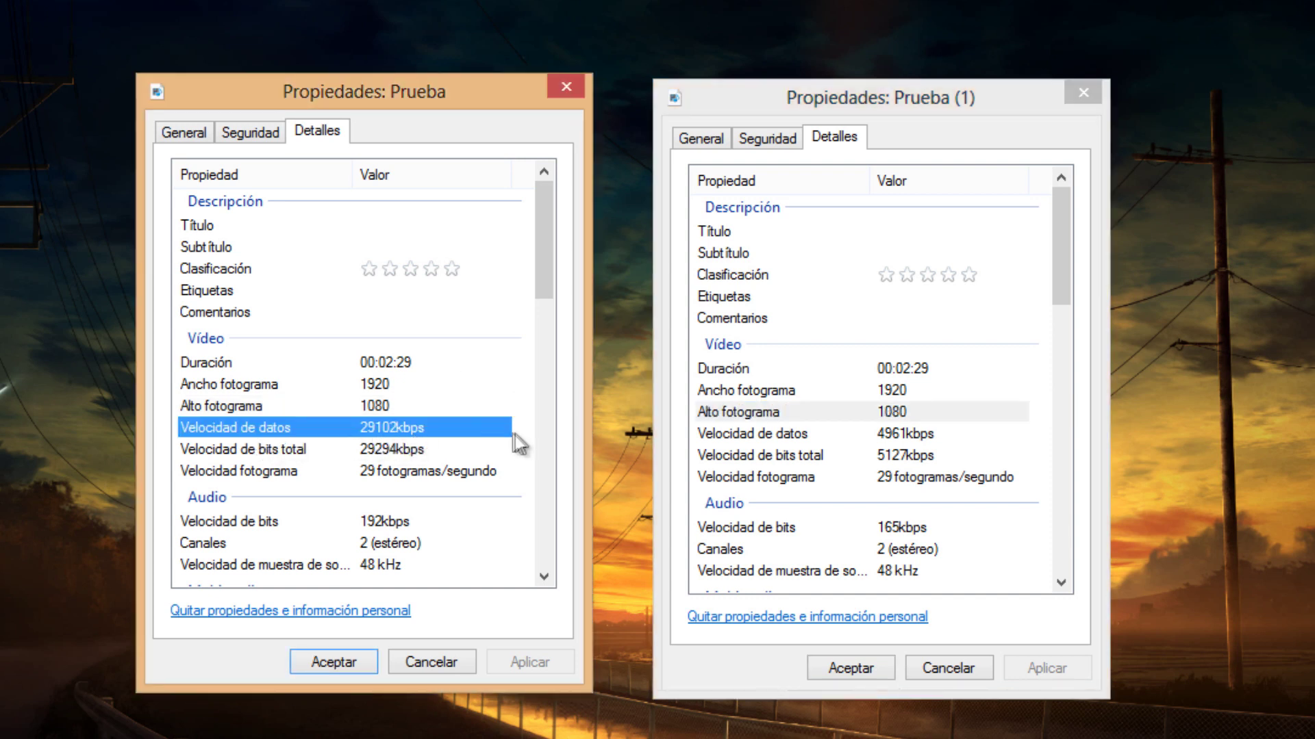
{"action": "left_click", "coordinate": [944, 438]}
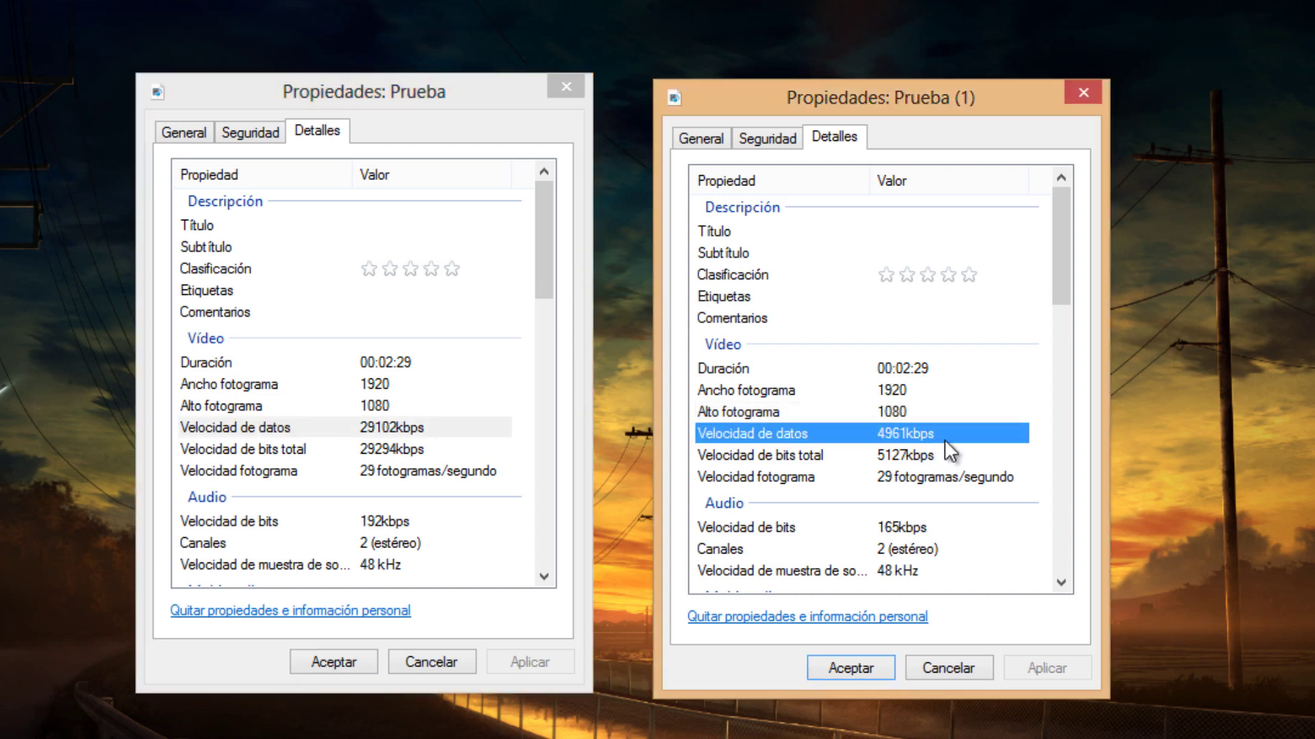
{"action": "left_click", "coordinate": [406, 452]}
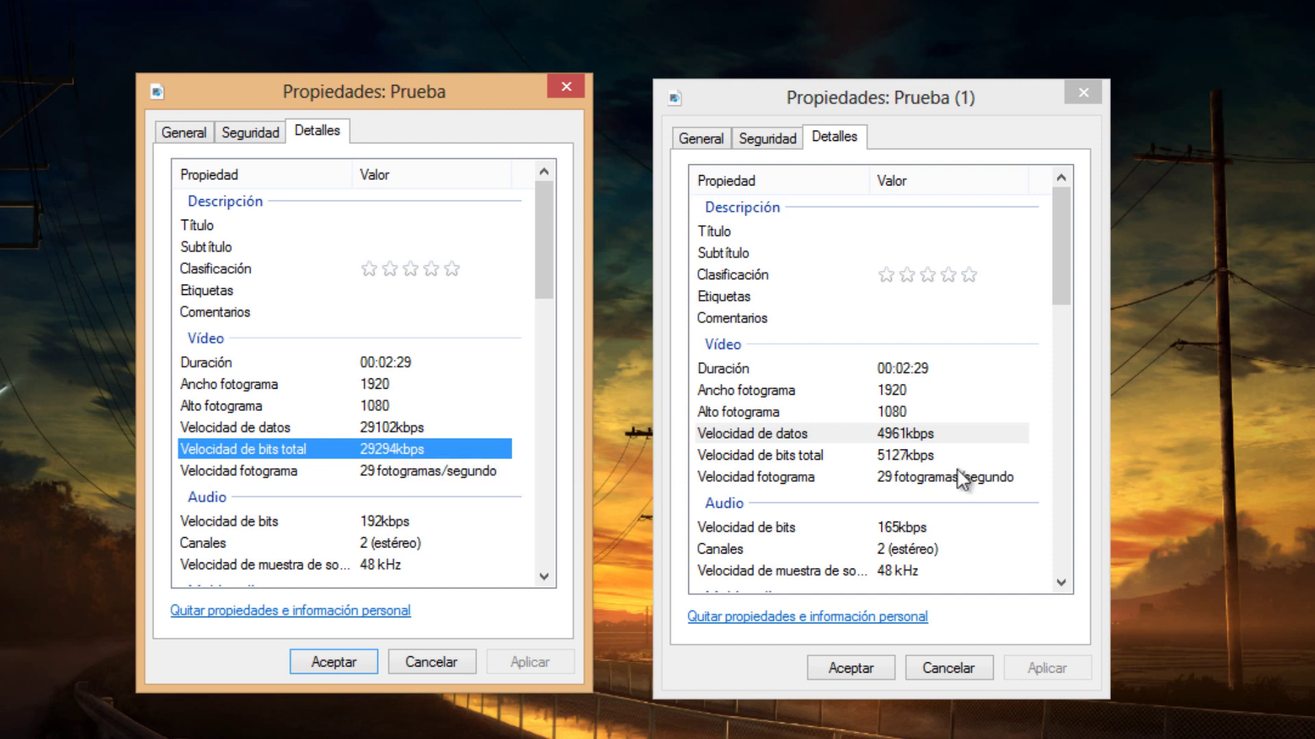
{"action": "left_click", "coordinate": [924, 456]}
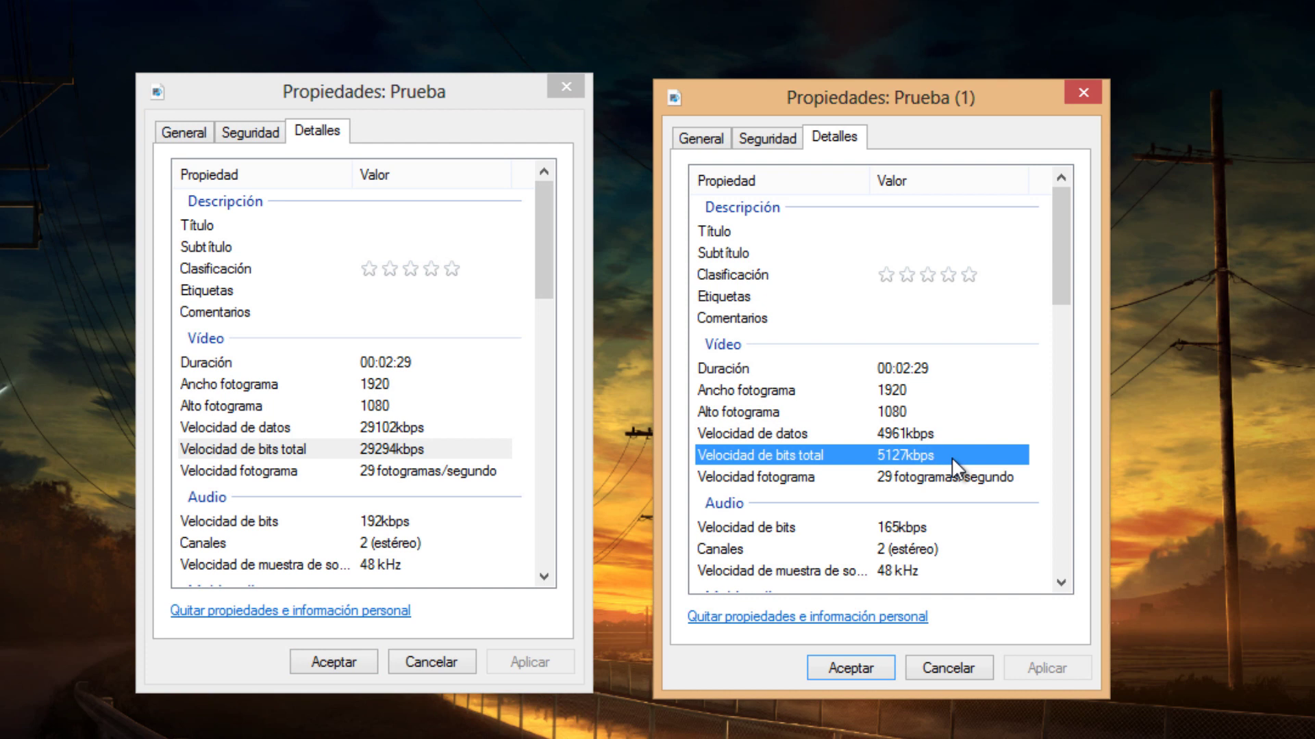
{"action": "left_click", "coordinate": [396, 472]}
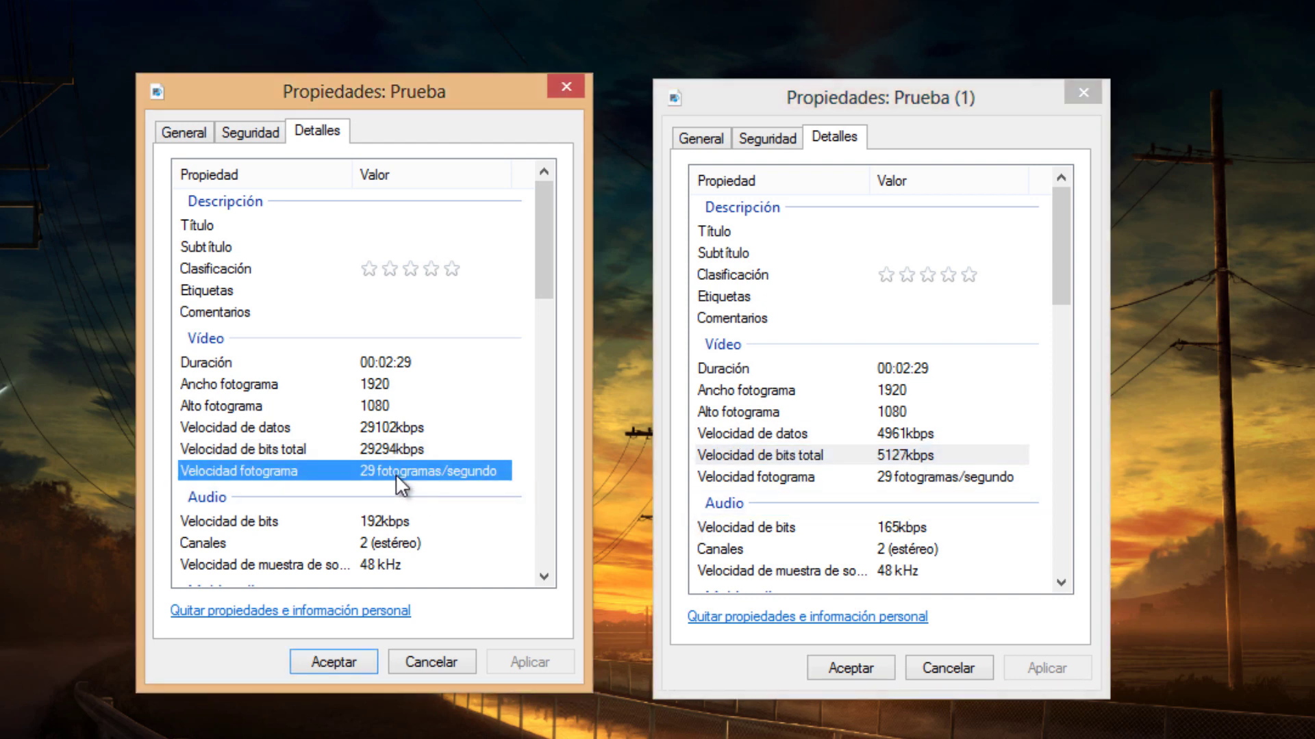
{"action": "left_click", "coordinate": [925, 478]}
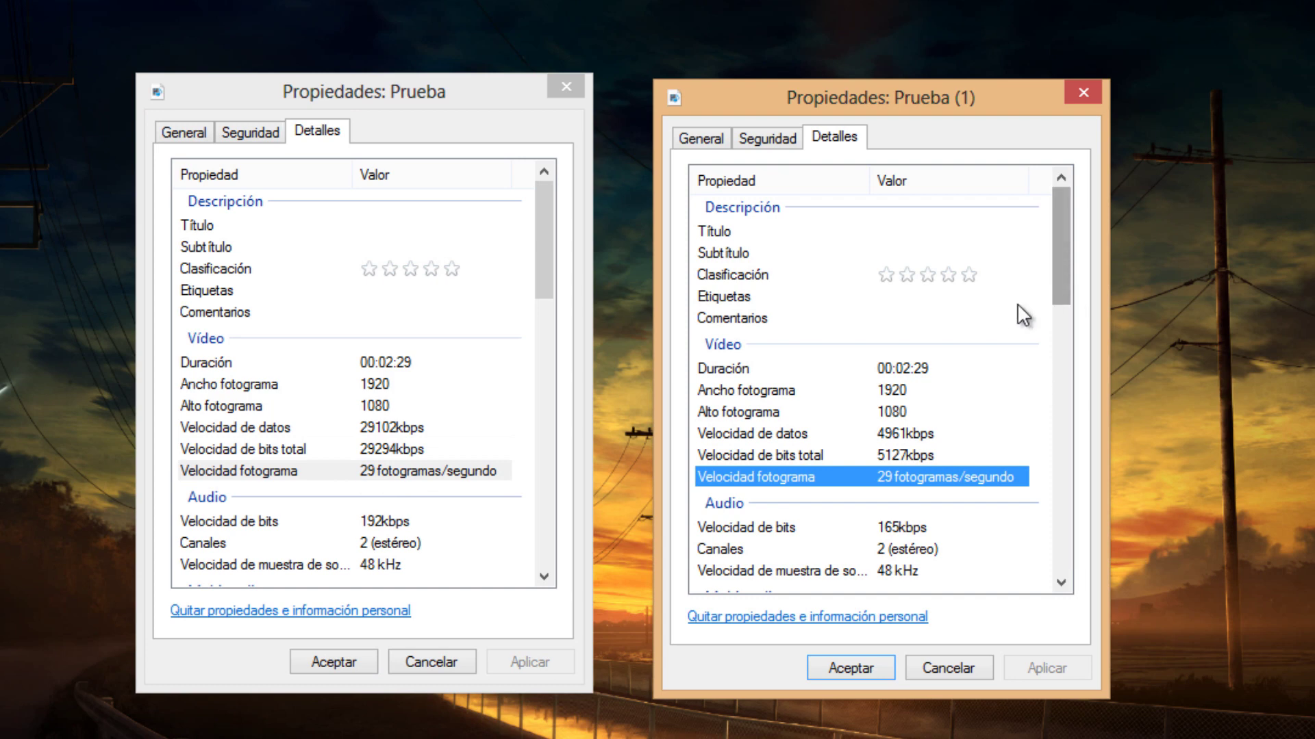
Compare the audio details of both videos, then close both properties windows.
{"action": "left_click_drag", "start_coordinate": [548, 277], "coordinate": [543, 315]}
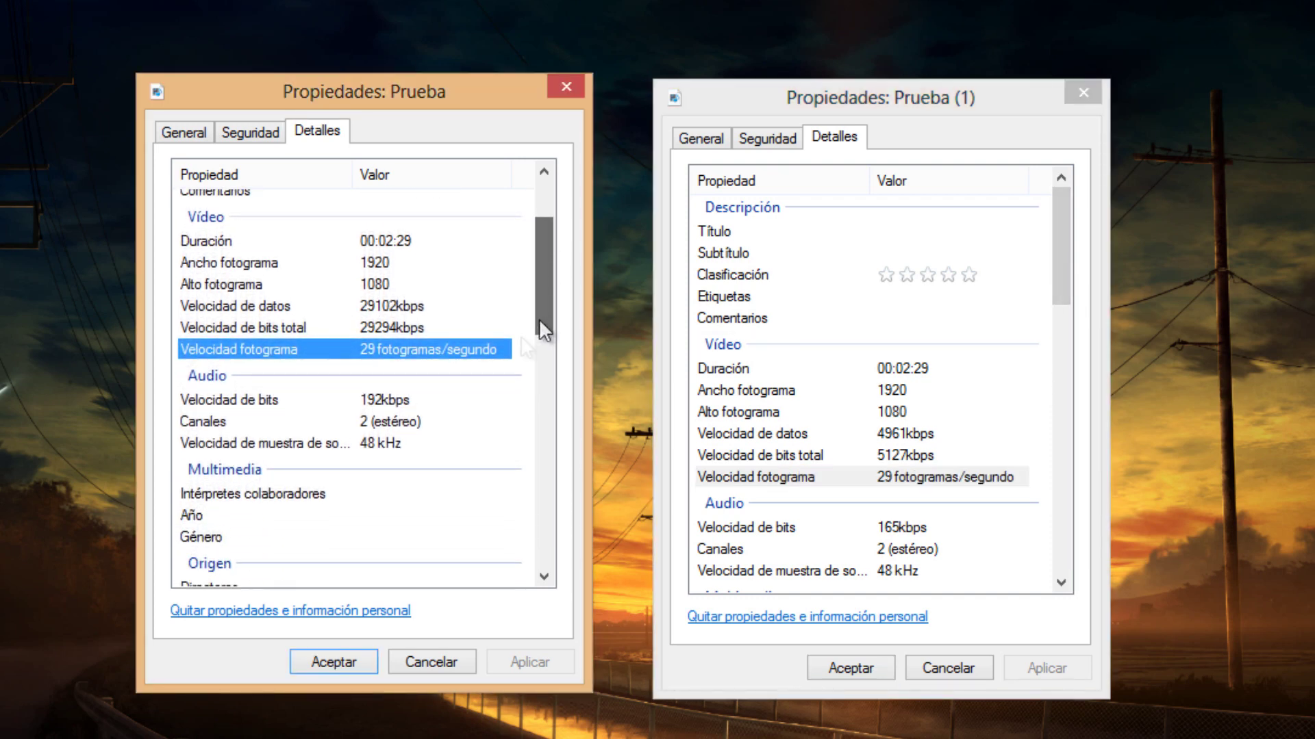
{"action": "left_click_drag", "start_coordinate": [1062, 291], "coordinate": [1062, 329]}
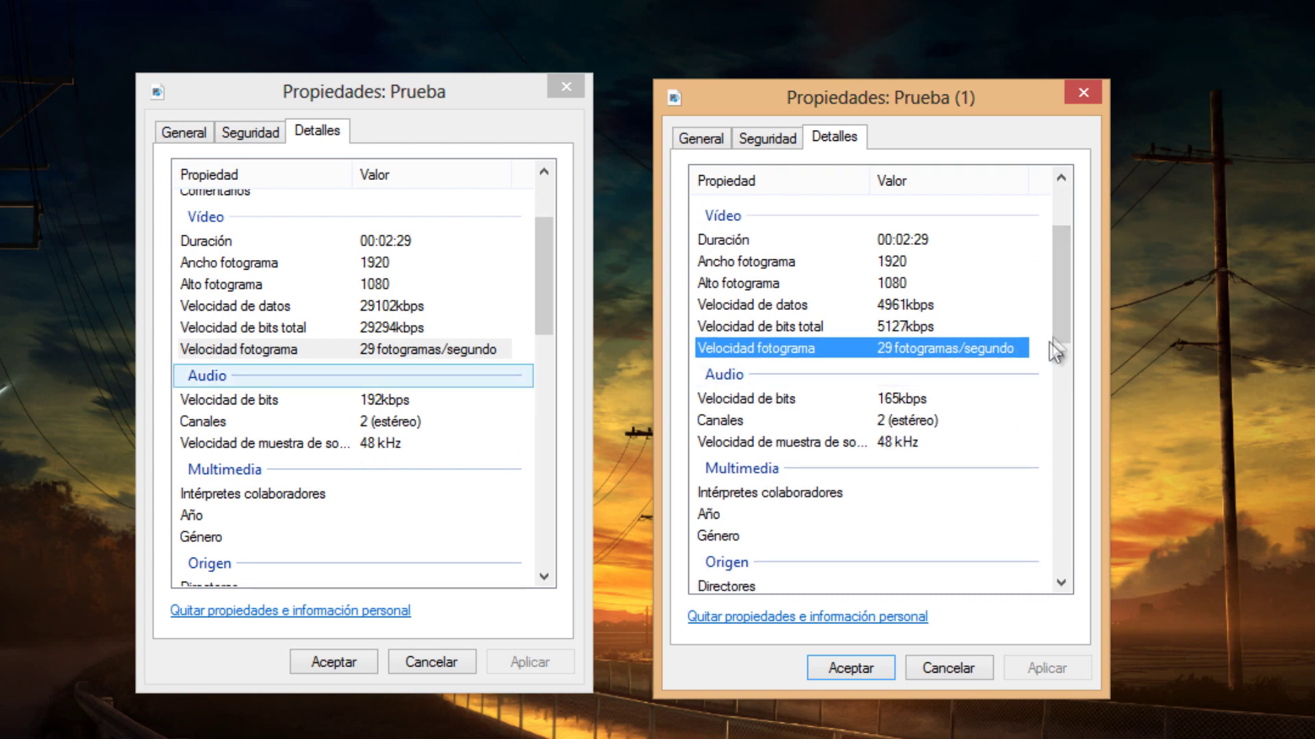
{"action": "left_click_drag", "start_coordinate": [1057, 327], "coordinate": [1083, 293]}
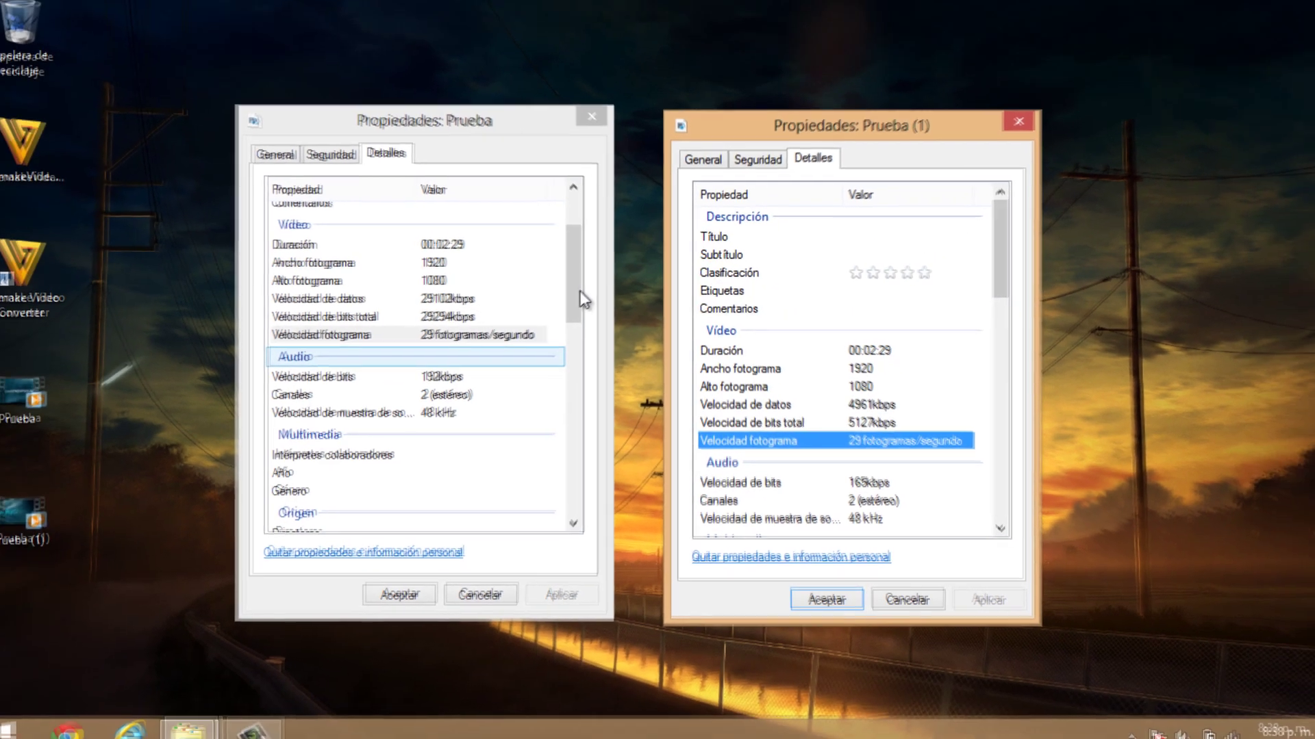
{"action": "left_click_drag", "start_coordinate": [548, 260], "coordinate": [565, 229]}
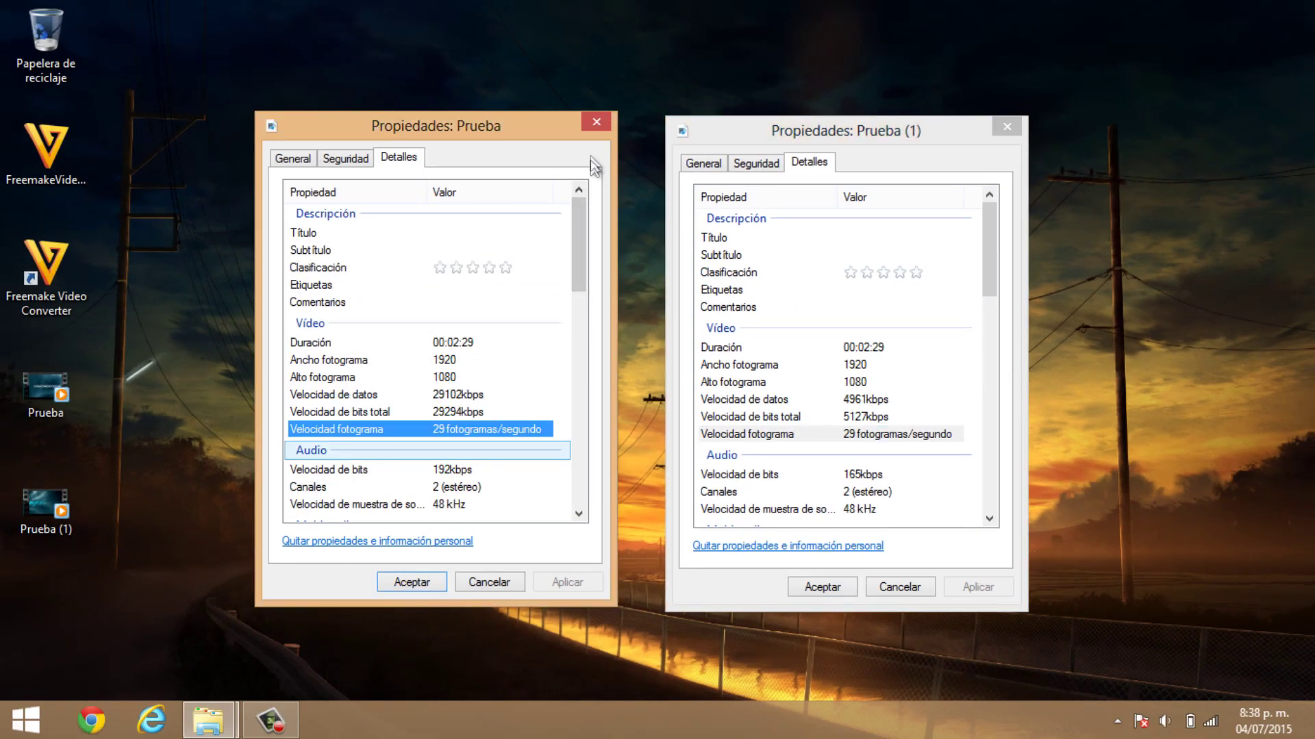
{"action": "left_click", "coordinate": [598, 123]}
{"action": "left_click", "coordinate": [1008, 127]}
{"action": "right_click", "coordinate": [624, 115]}
{"action": "left_click", "coordinate": [691, 169]}
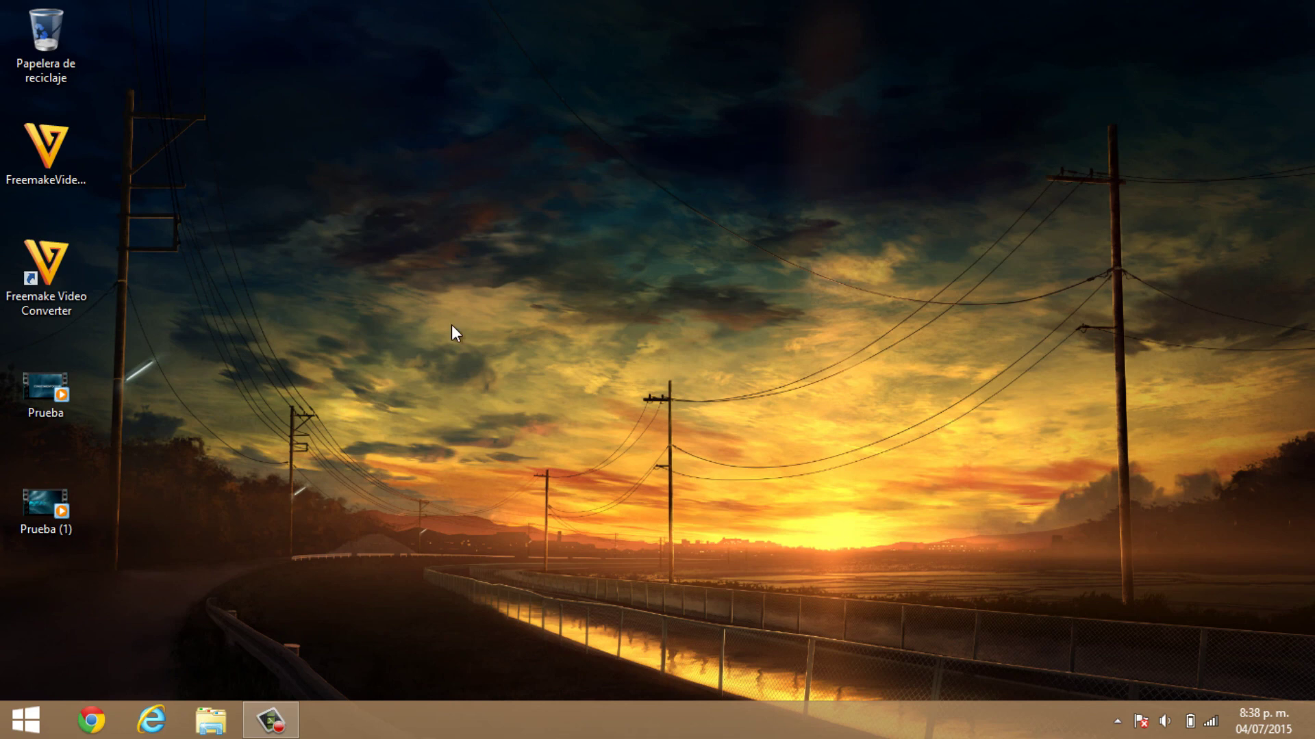
Play the original Prueba video in the media player to check its image quality, then close the player.
{"action": "double_click", "coordinate": [45, 390]}
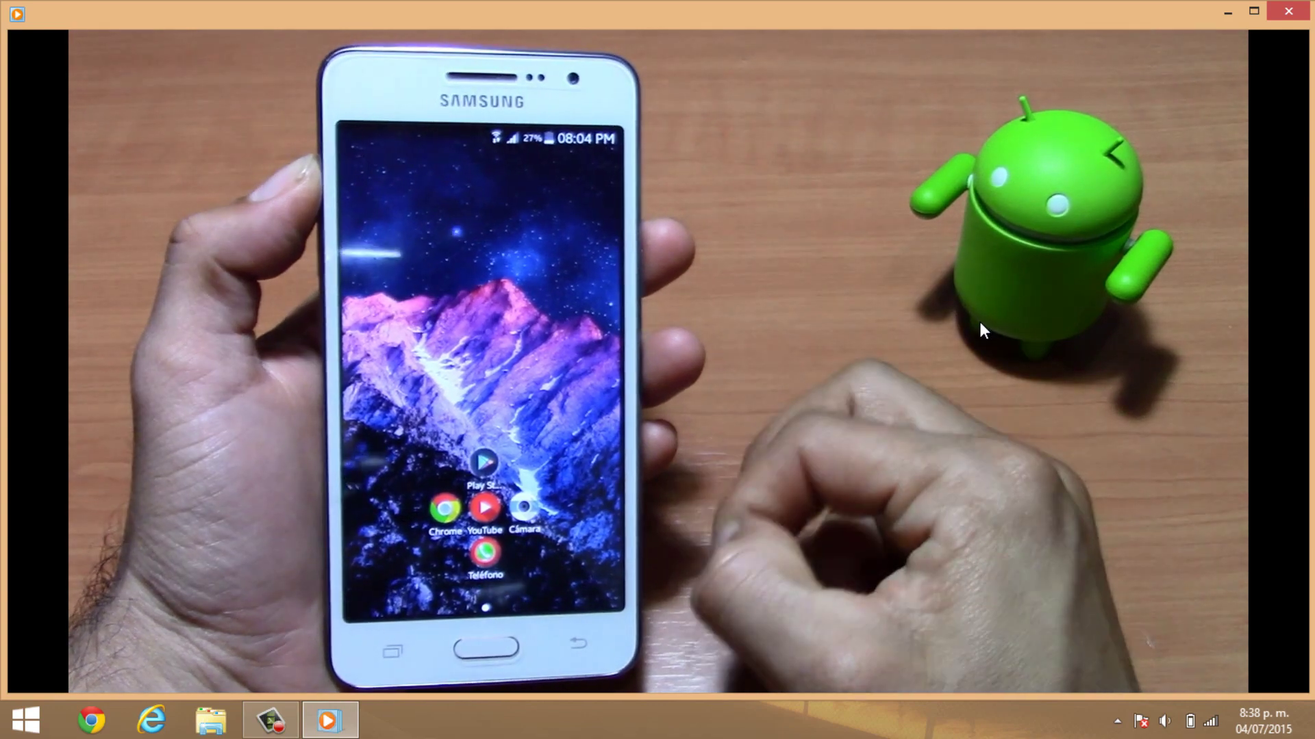
{"action": "mouse_move", "coordinate": [798, 341]}
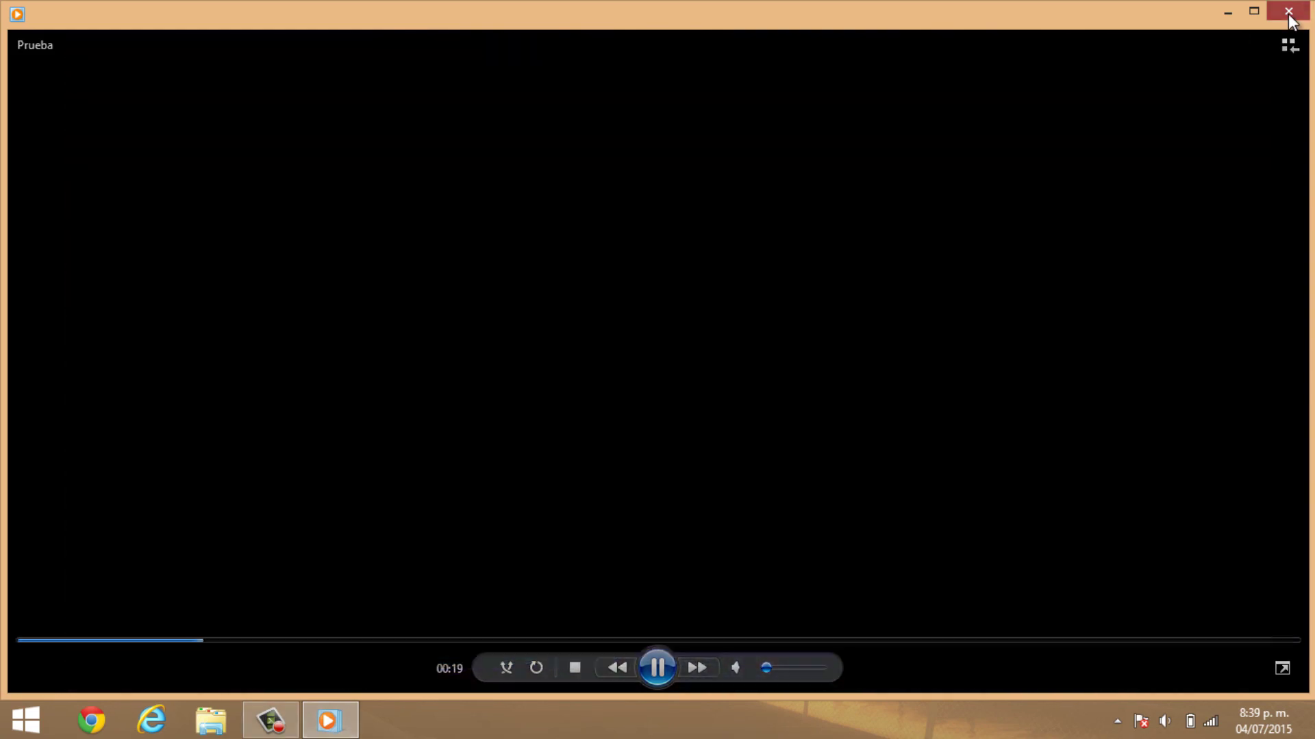
{"action": "left_click", "coordinate": [1288, 12]}
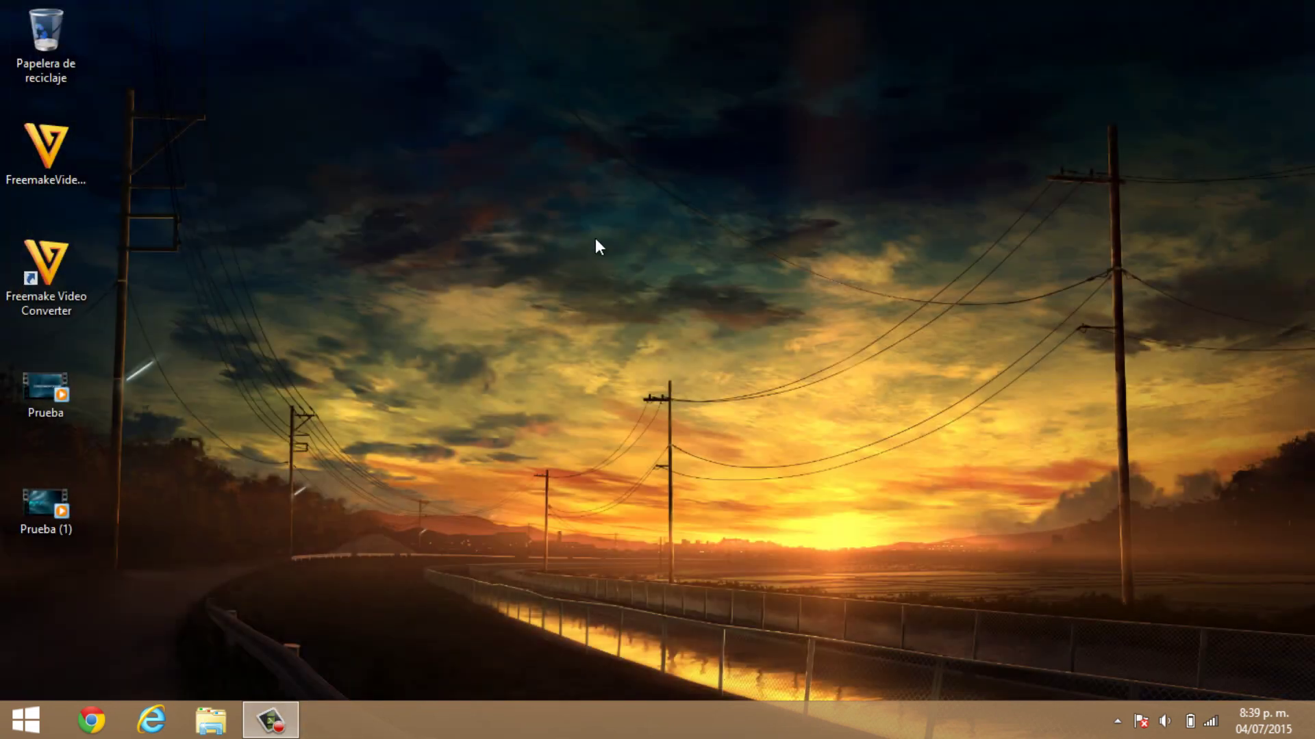
Play the converted Prueba (1) video, pause it at 00:28 to inspect its image quality, then close the player.
{"action": "double_click", "coordinate": [43, 508]}
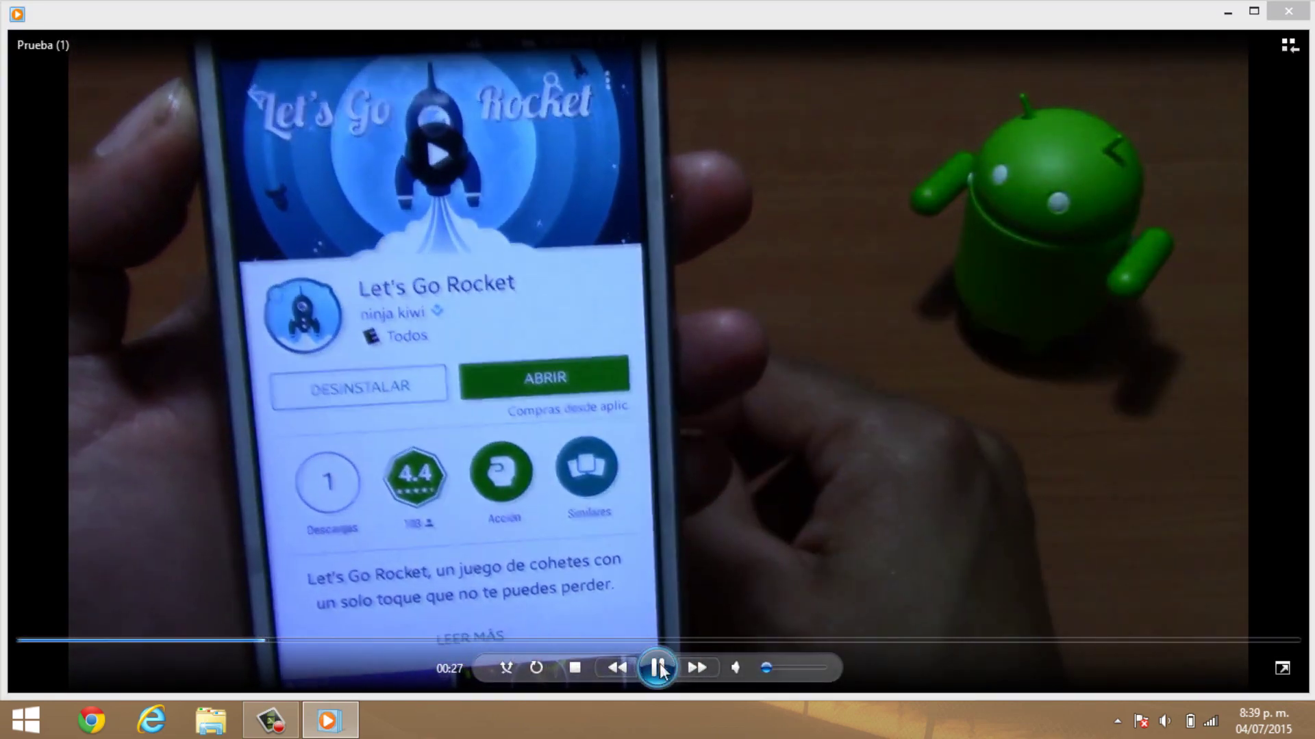
{"action": "left_click", "coordinate": [447, 275]}
{"action": "left_click", "coordinate": [663, 676]}
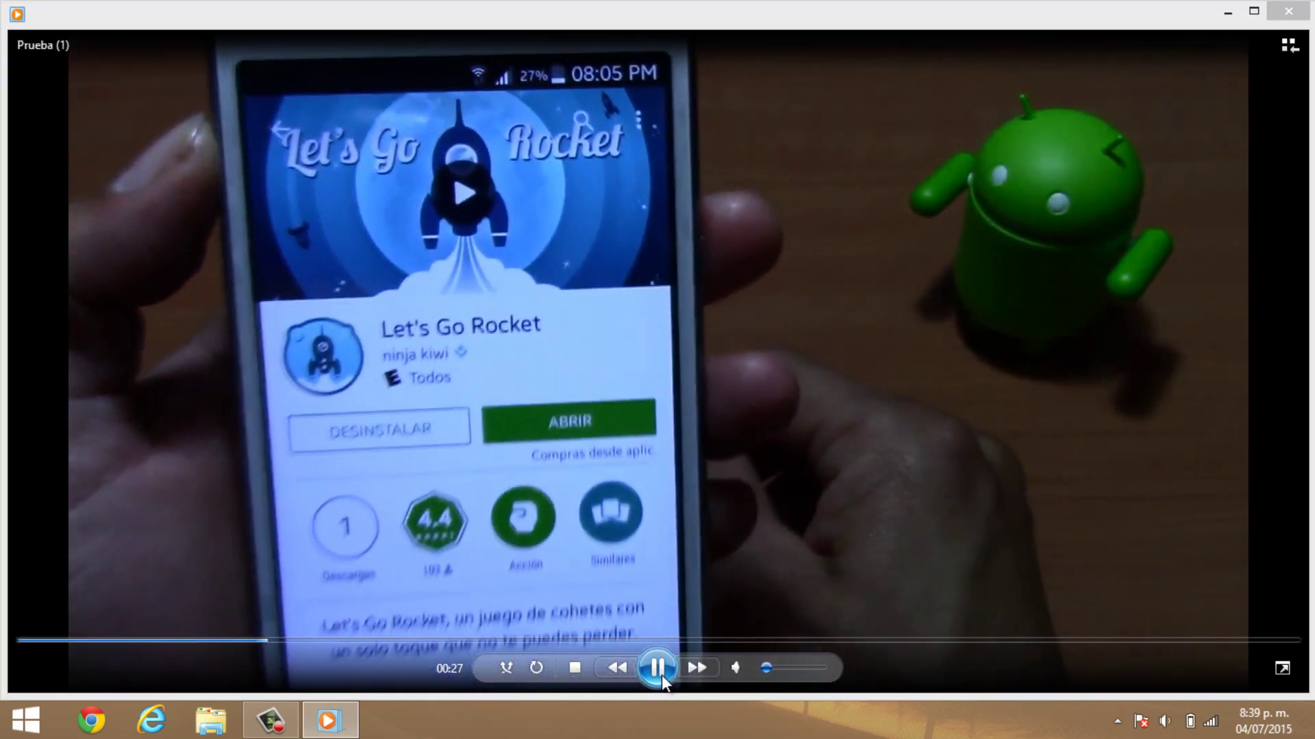
{"action": "left_click", "coordinate": [489, 516]}
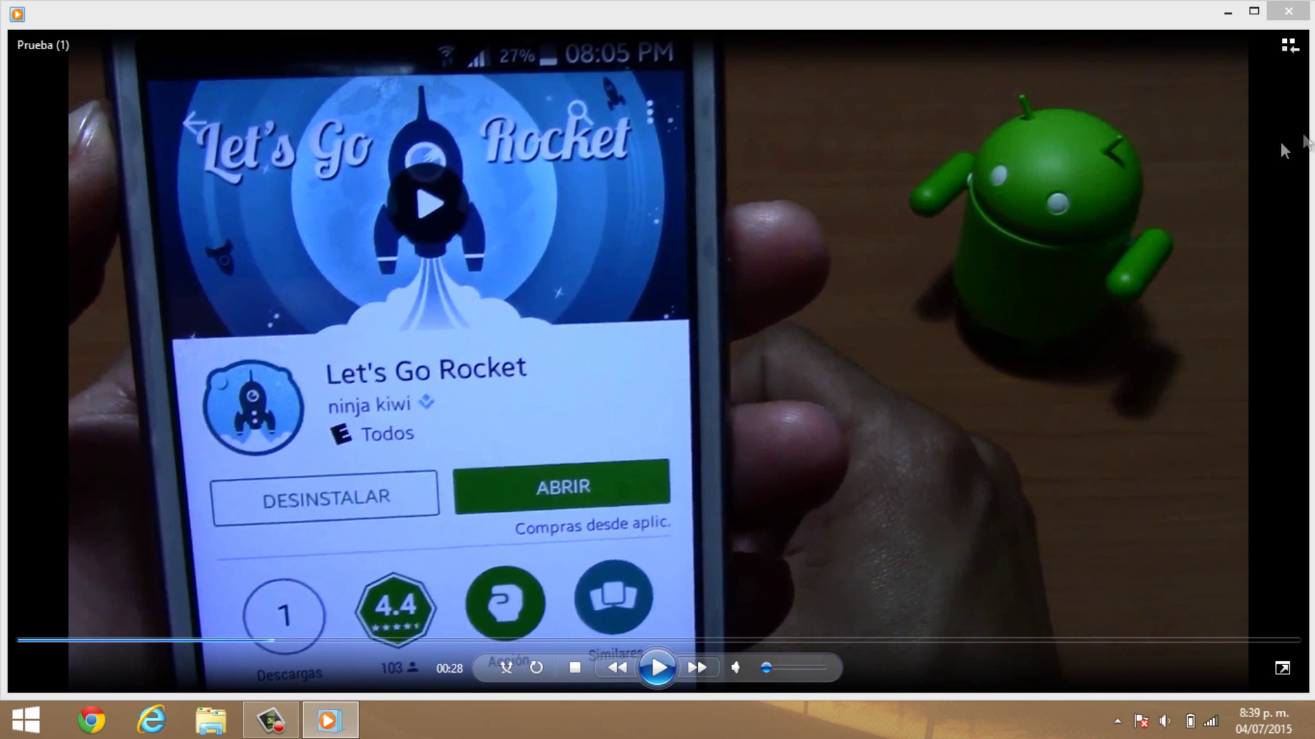
{"action": "left_click", "coordinate": [1286, 13]}
{"action": "right_click", "coordinate": [710, 126]}
{"action": "left_click", "coordinate": [775, 183]}
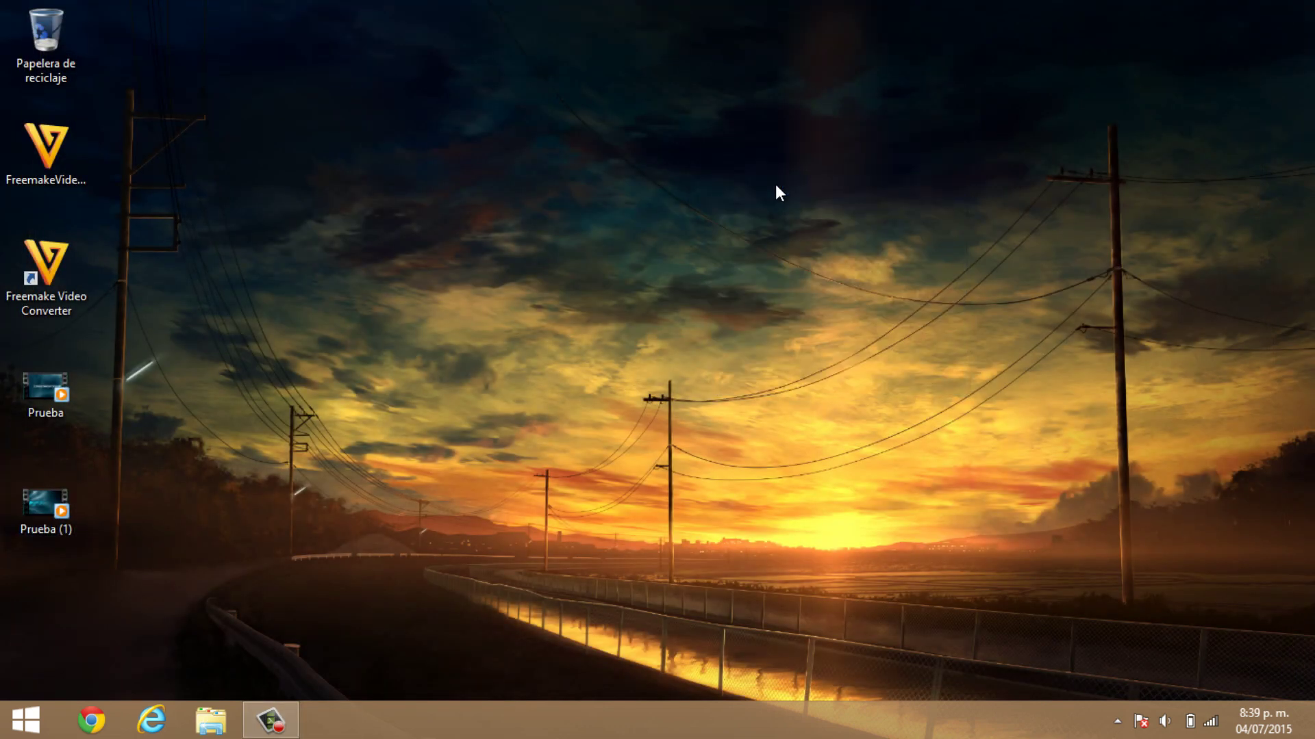